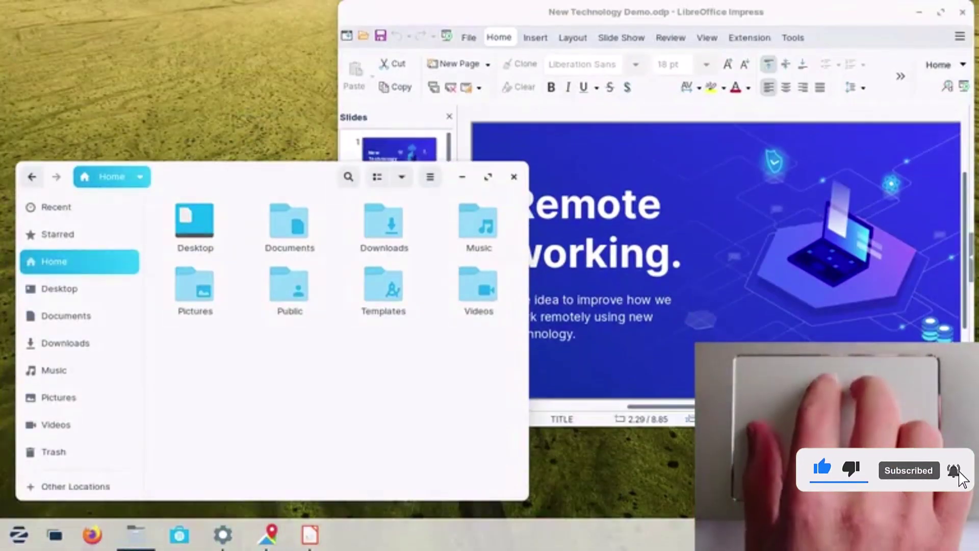
Move to the empty workspace from the Activities Overview to show its bare desktop
key(super)
scroll(490, 275, down, 2)
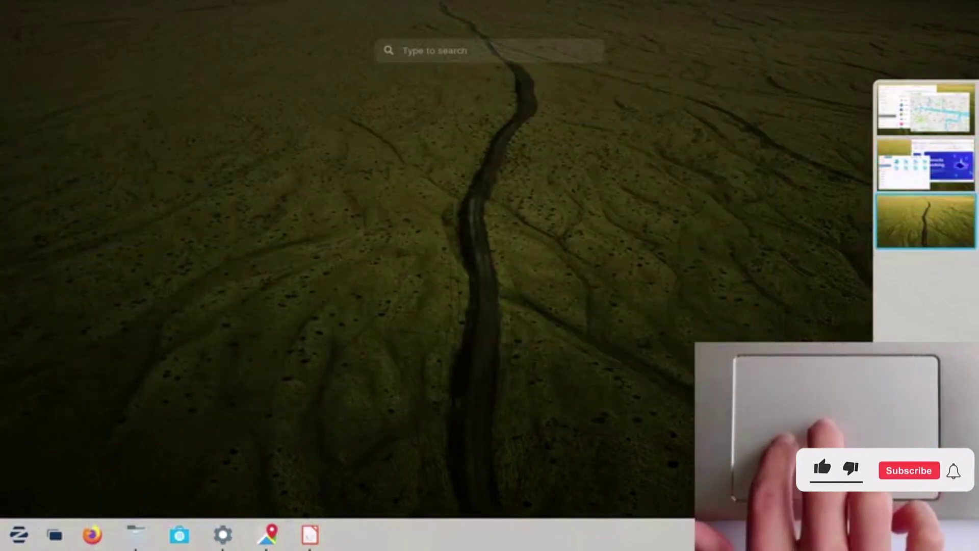
key(super)
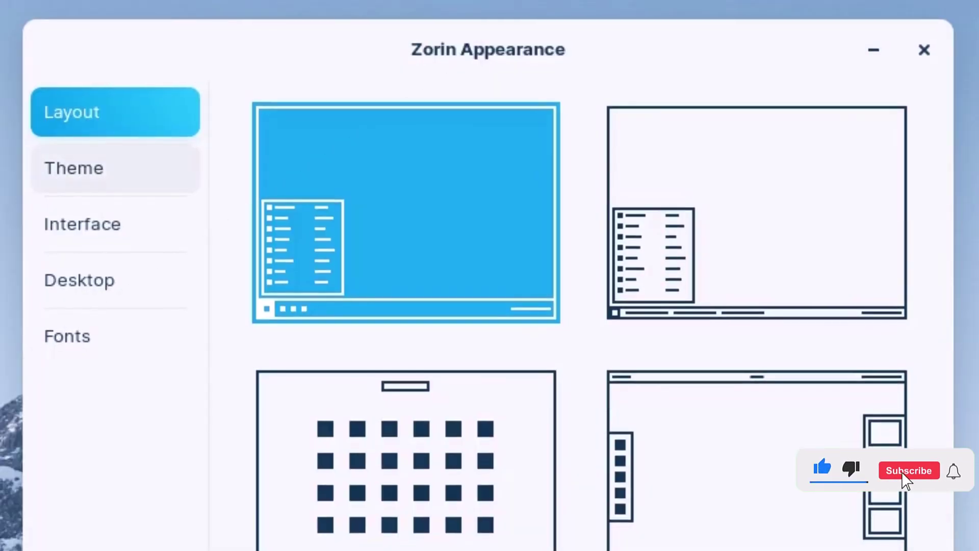
Browse the Theme, Interface, Desktop and Fonts sections of Zorin Appearance
click(74, 164)
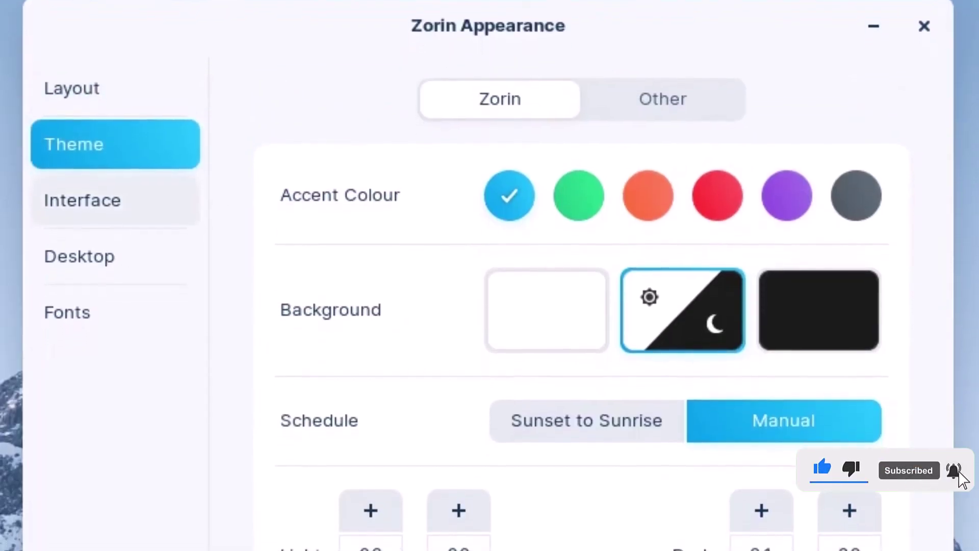
click(82, 220)
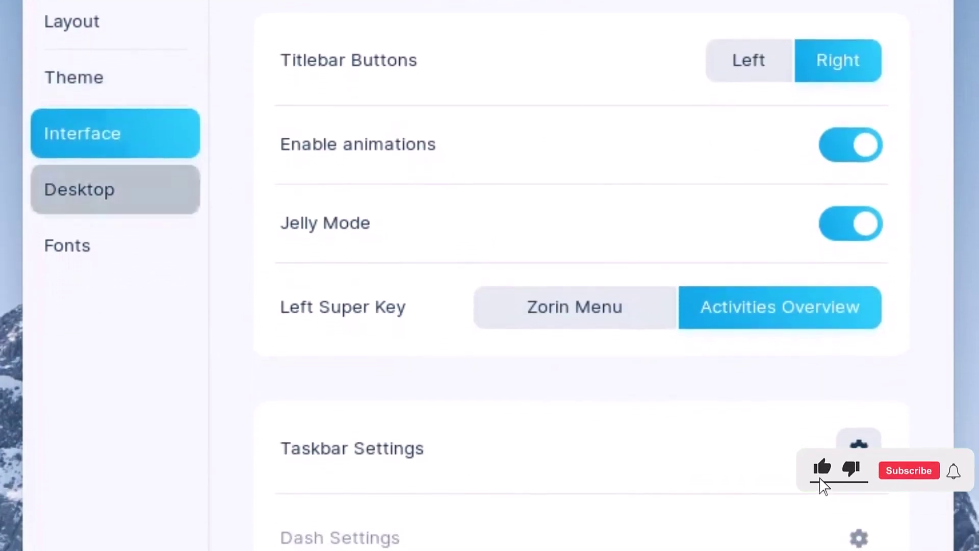
click(116, 189)
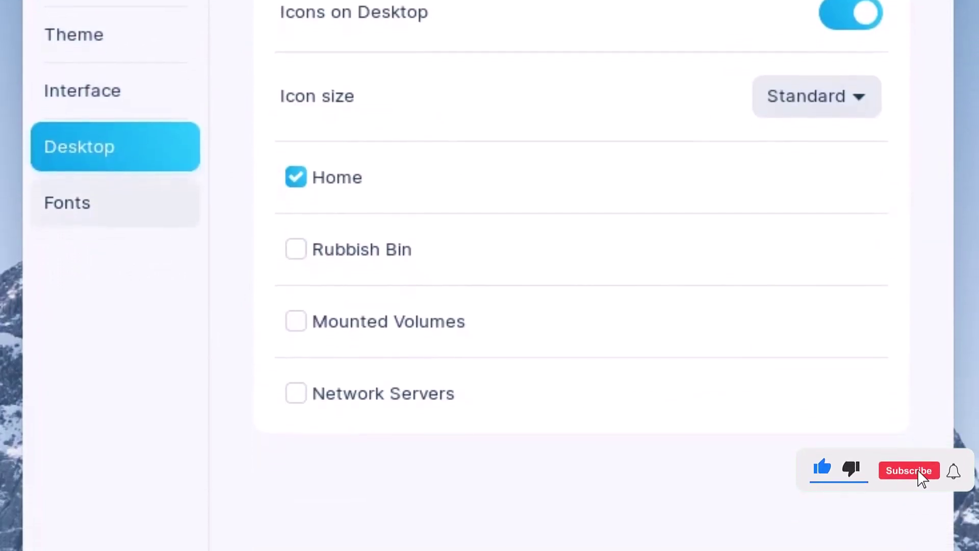
click(115, 192)
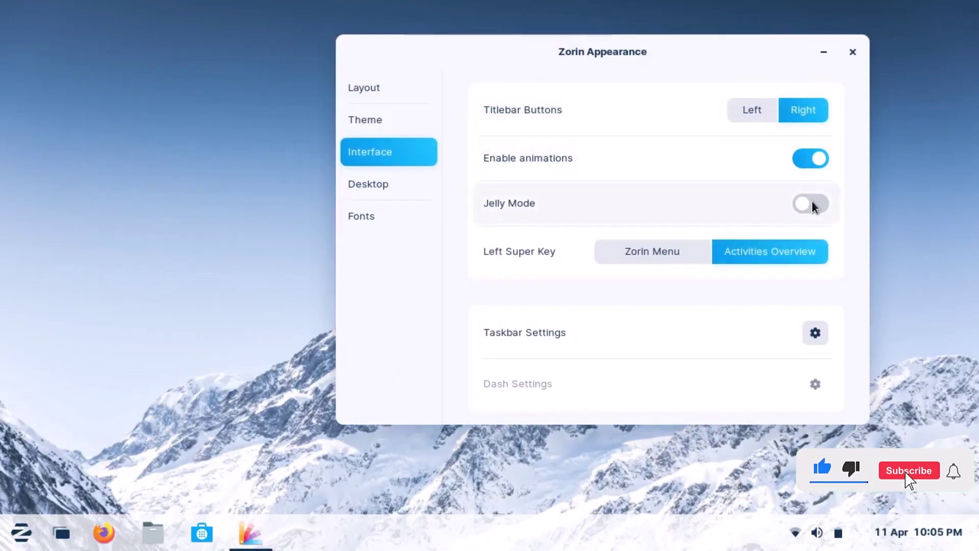
Enable Jelly Mode, drag the window left to see it wobble, then minimize it
click(812, 204)
drag(719, 53, 656, 89)
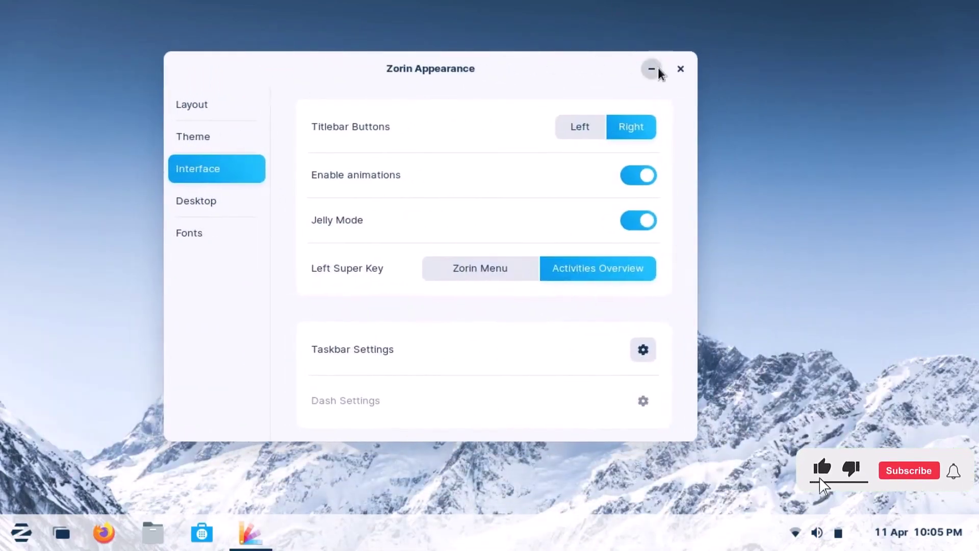
click(654, 69)
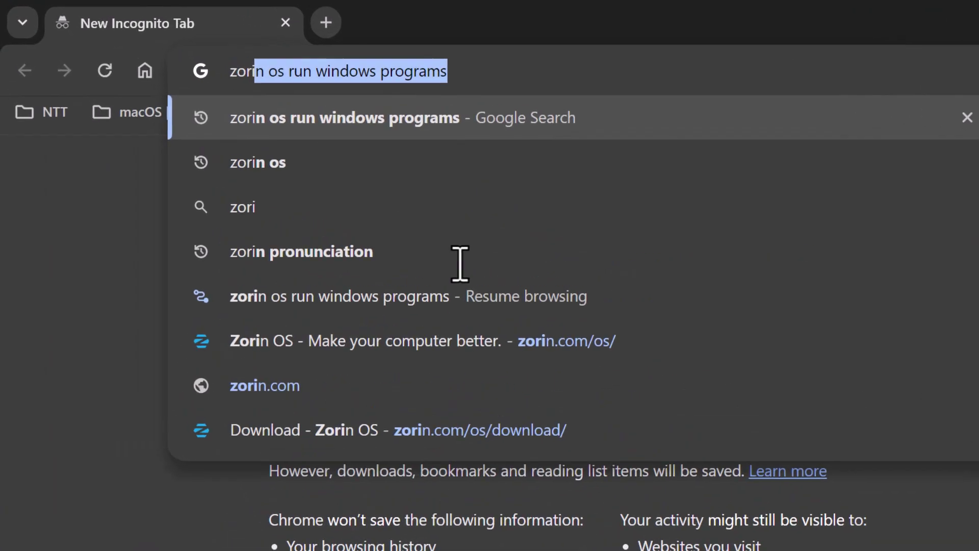
Load zorin.com in Chrome and go to its Download page
text(n.com)
key(Return)
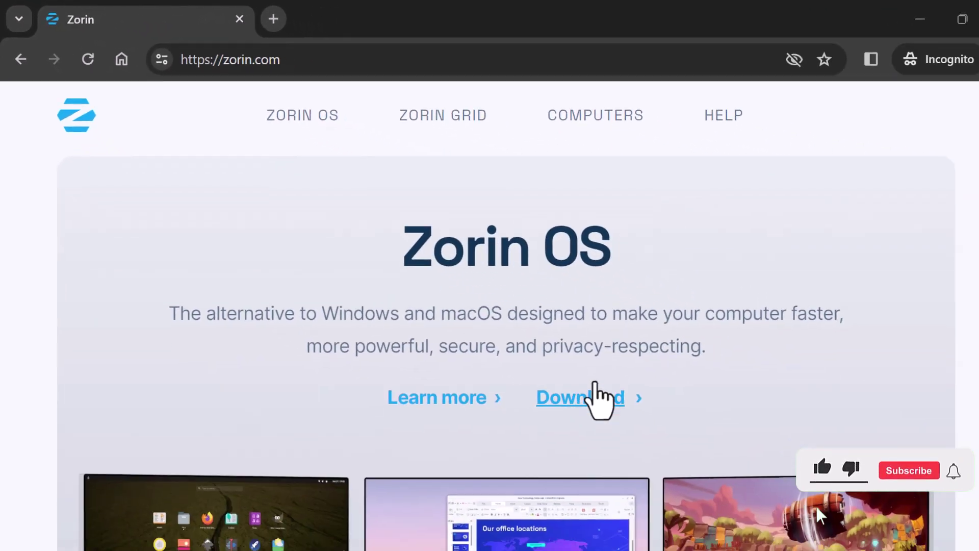
click(593, 397)
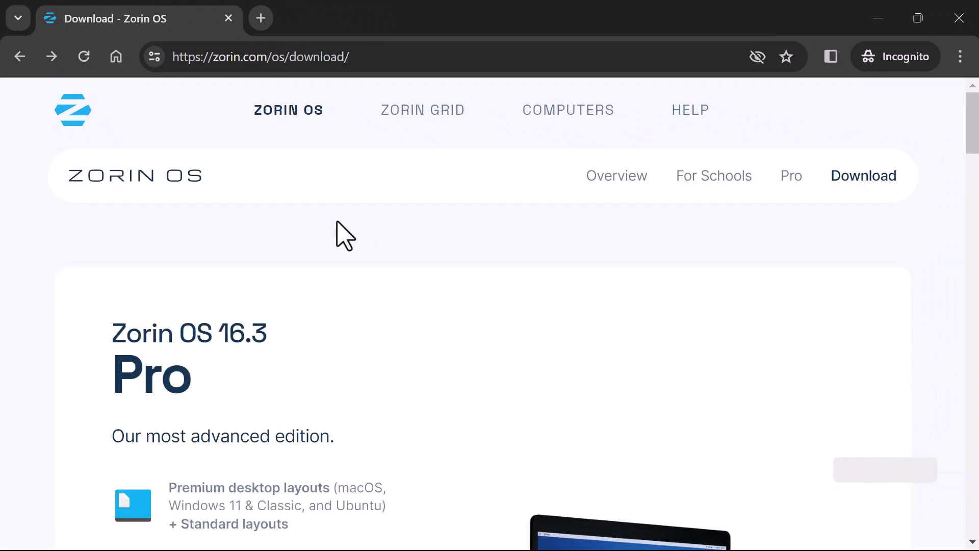
Highlight the Pro, Core and Lite edition names while scrolling the download page
double_click(144, 376)
scroll(143, 376, down, 10)
scroll(142, 375, up, 9)
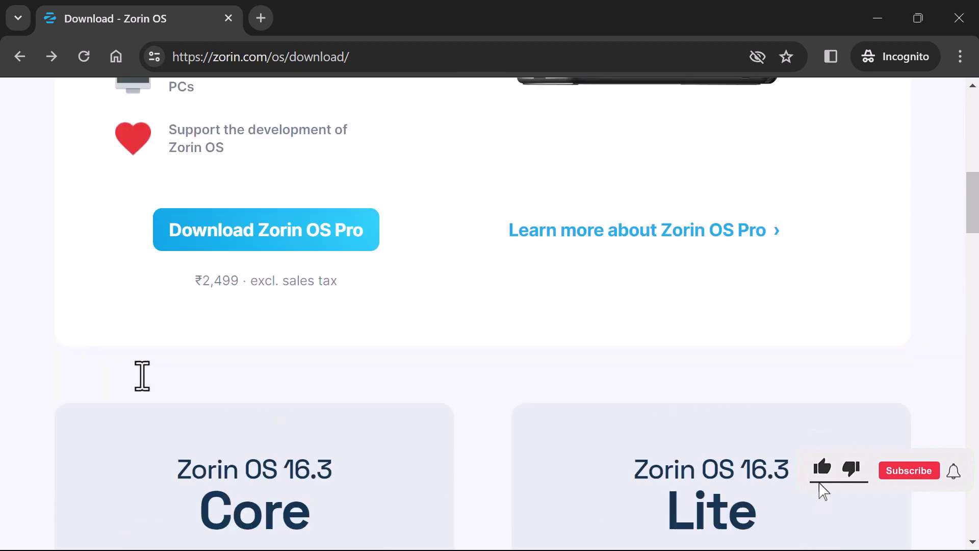
scroll(147, 389, down, 6)
double_click(245, 232)
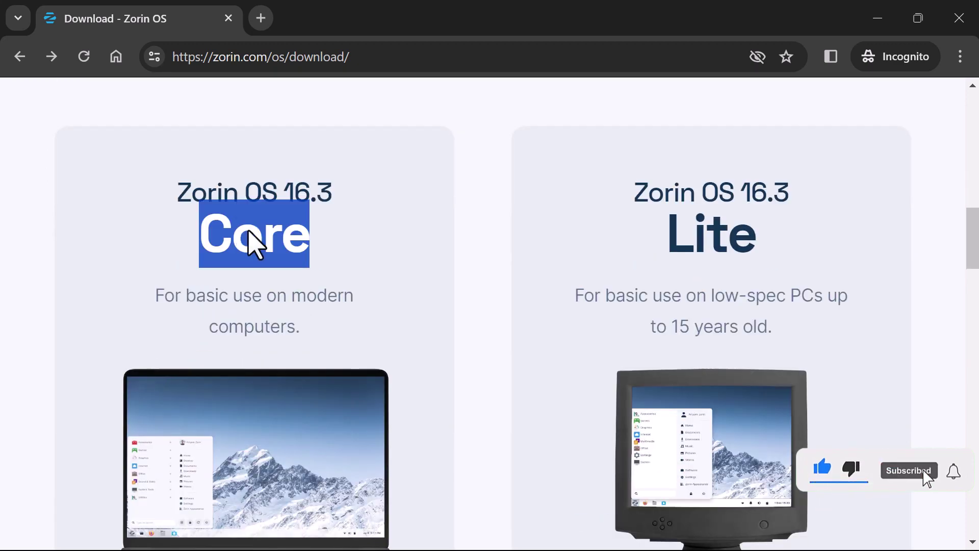
double_click(705, 232)
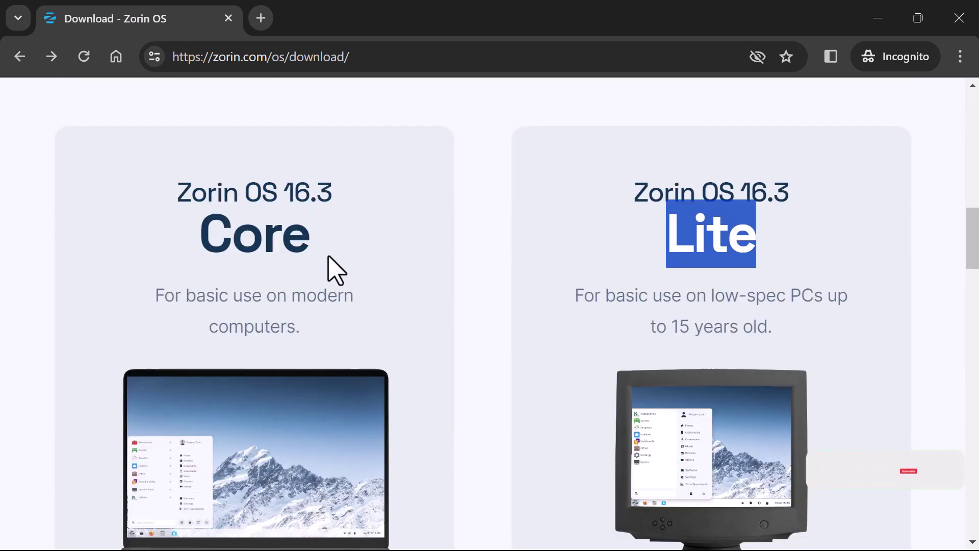
scroll(164, 372, up, 9)
double_click(164, 372)
scroll(160, 372, down, 6)
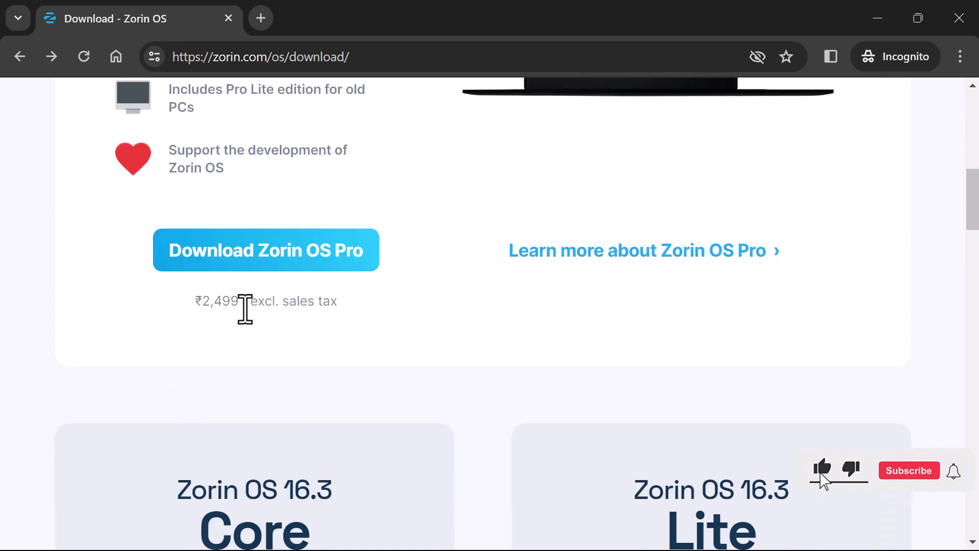
Highlight the Pro price line and the Core and Lite names, then scroll to the free downloads
triple_click(245, 306)
scroll(165, 322, down, 5)
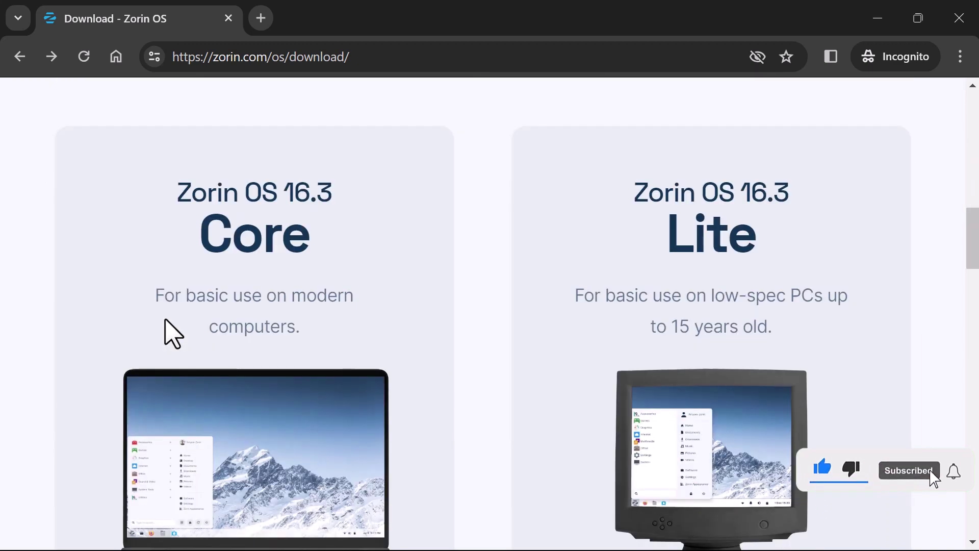
double_click(206, 240)
double_click(703, 238)
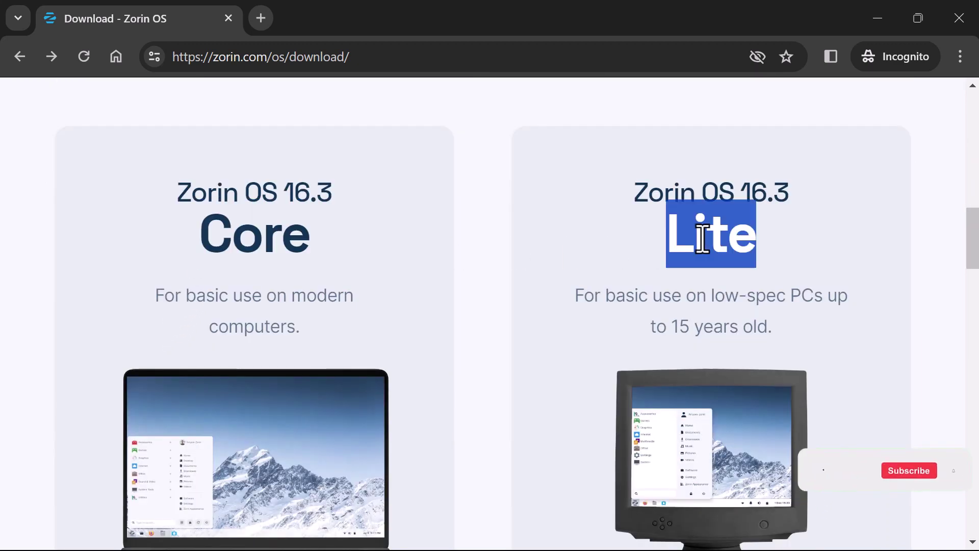
click(656, 243)
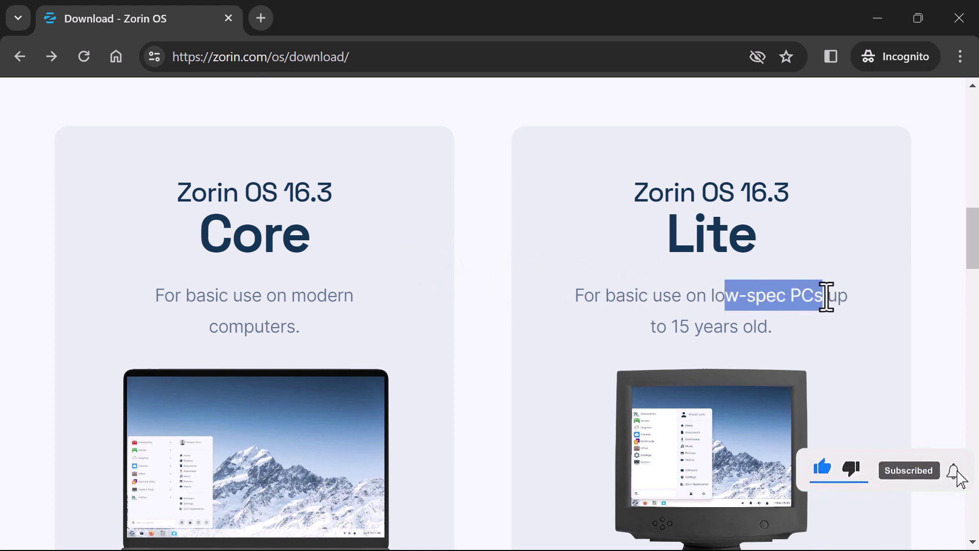
double_click(245, 249)
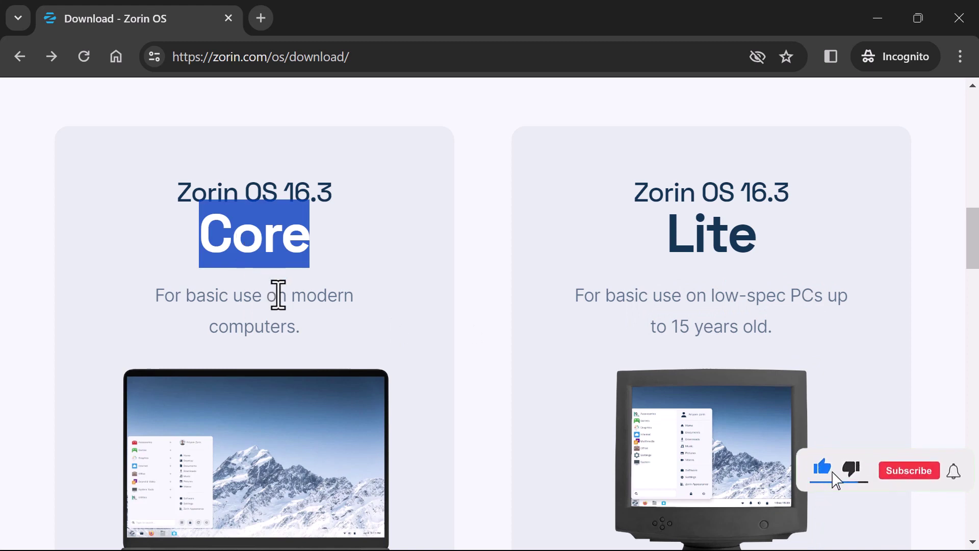
drag(278, 295, 313, 338)
scroll(274, 363, down, 5)
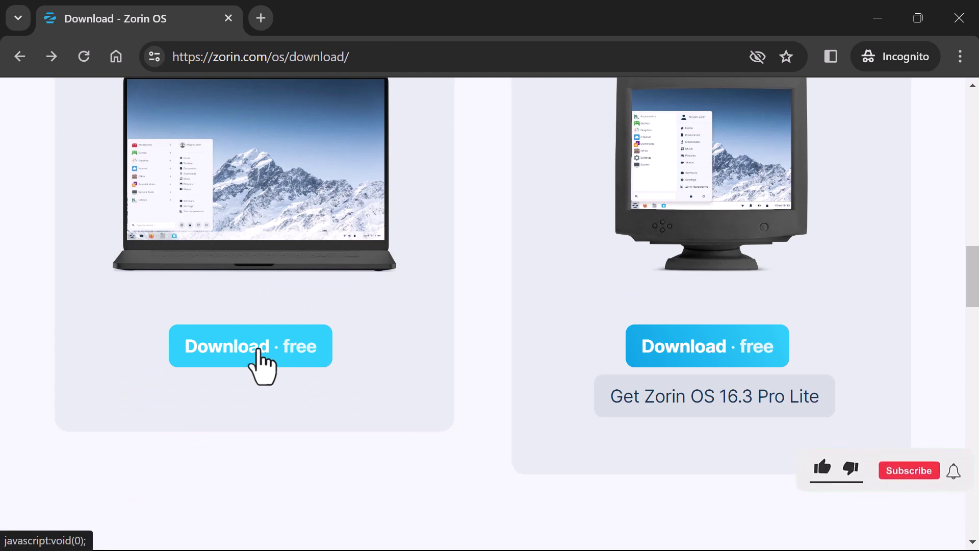
Start the free Zorin OS 16.3 Core download, skipping the newsletter signup
click(260, 363)
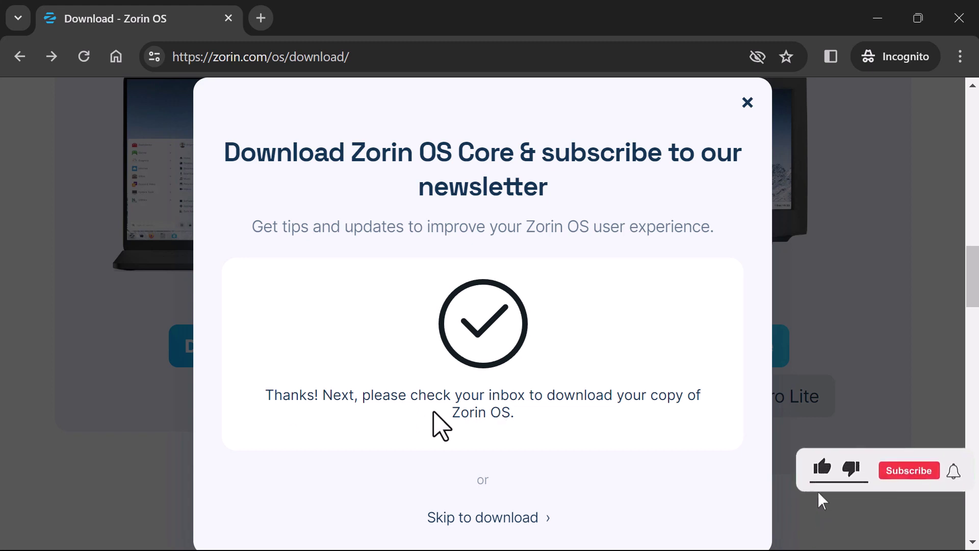
scroll(439, 426, down, 5)
click(490, 517)
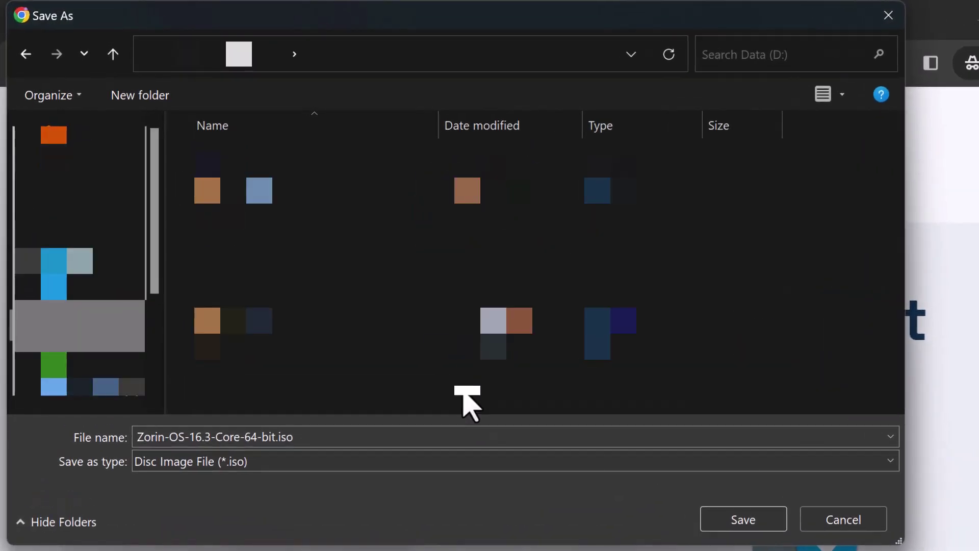
Save the ISO into a new 'Zorin OS 16.3' folder and check its download progress
double_click(357, 191)
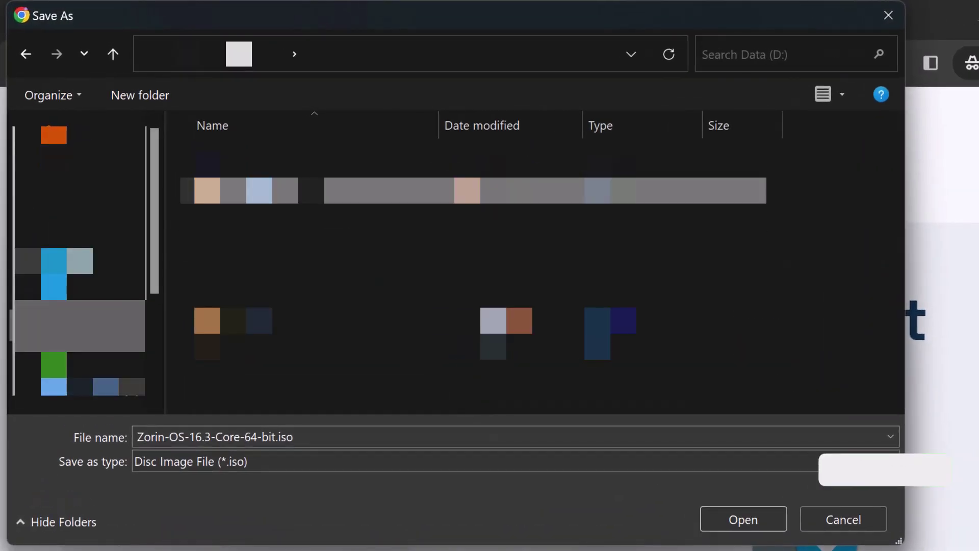
double_click(561, 403)
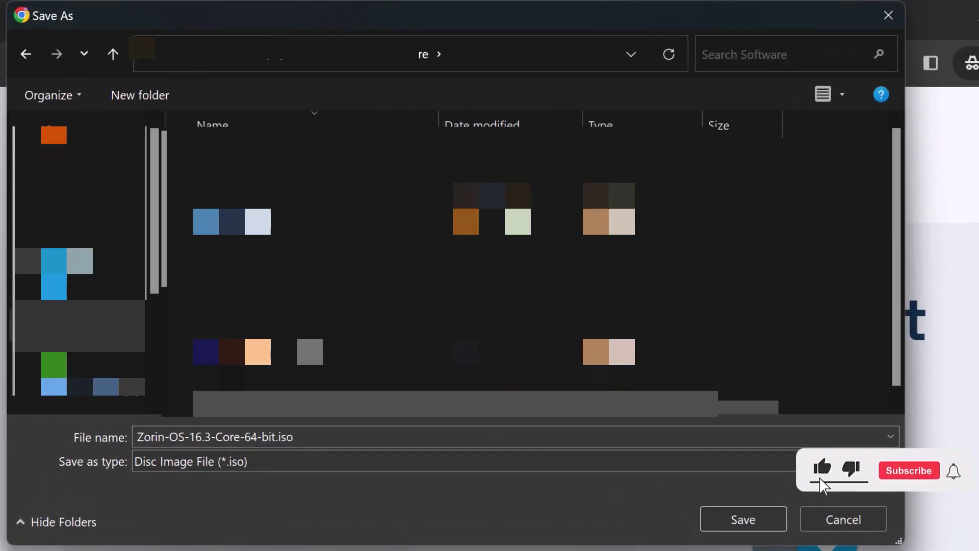
key(ctrl+shift+n)
click(754, 518)
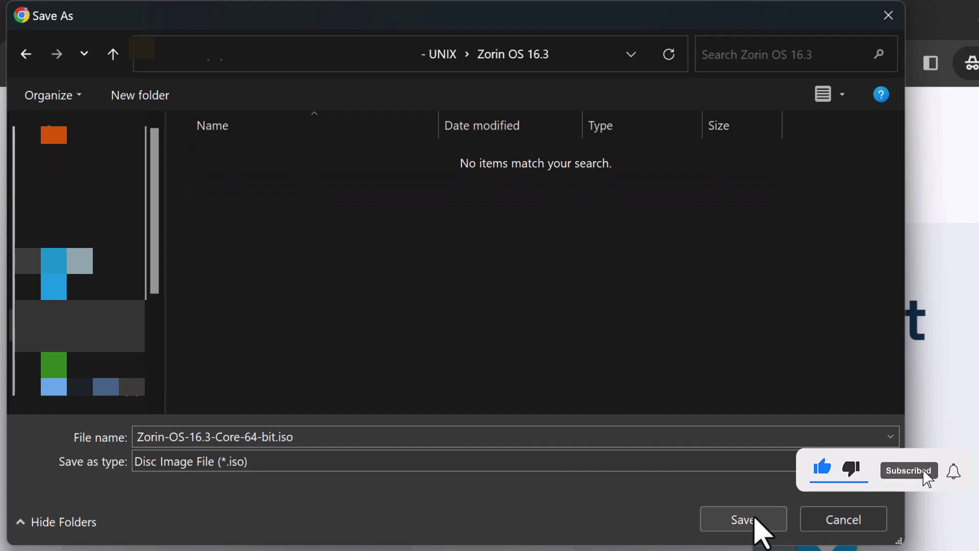
click(744, 519)
click(885, 65)
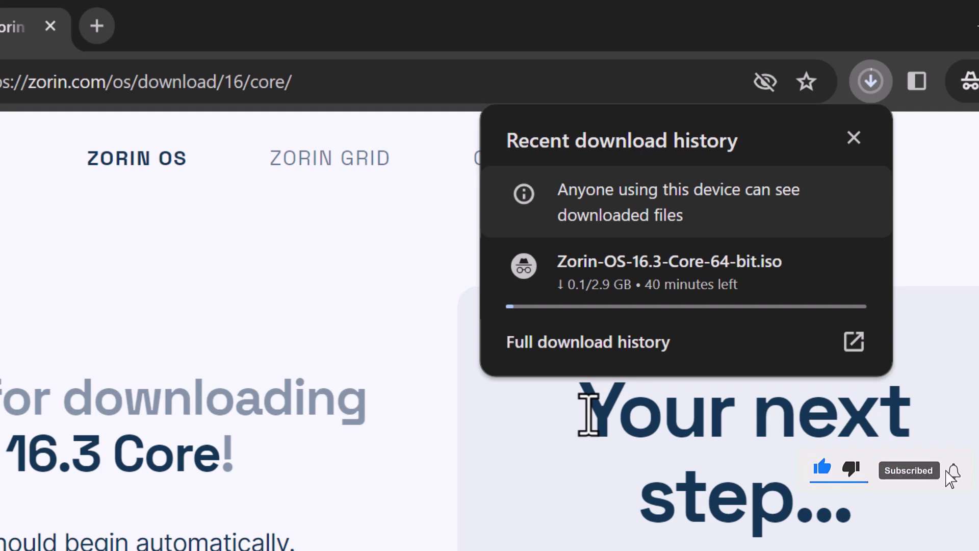
Load Zorin-OS-16.3-Core-64-bit.iso into Rufus from the Software\Zorin OS 16.3 folder
click(588, 342)
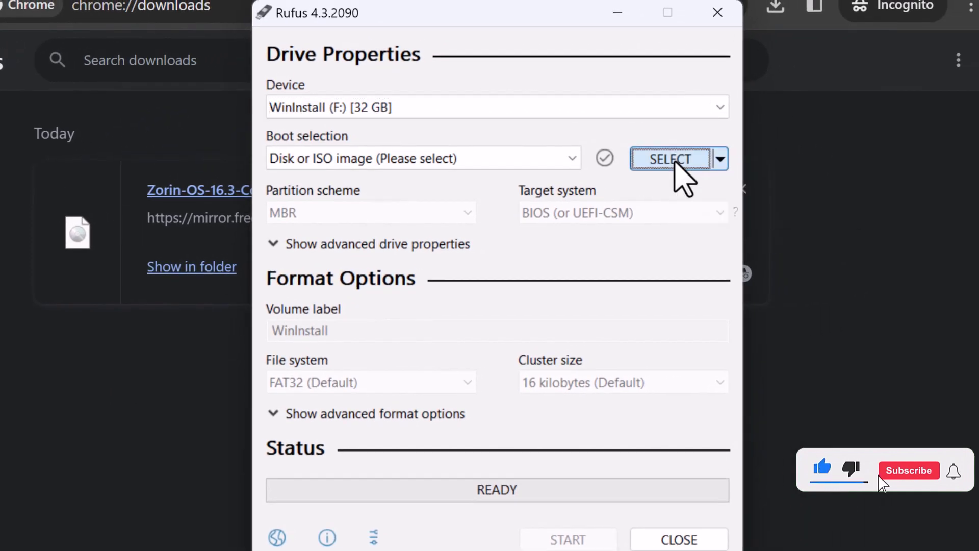
click(676, 161)
double_click(556, 301)
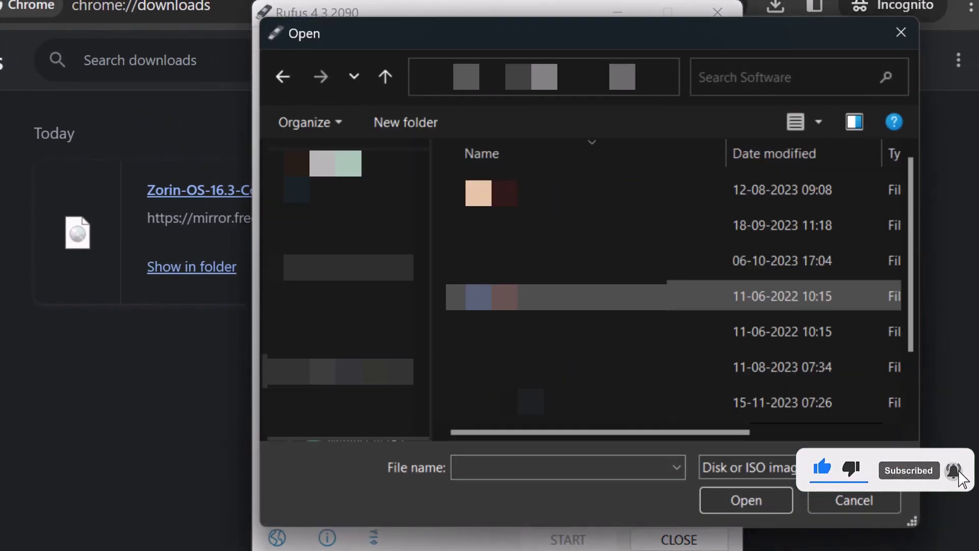
double_click(579, 408)
click(559, 189)
click(744, 505)
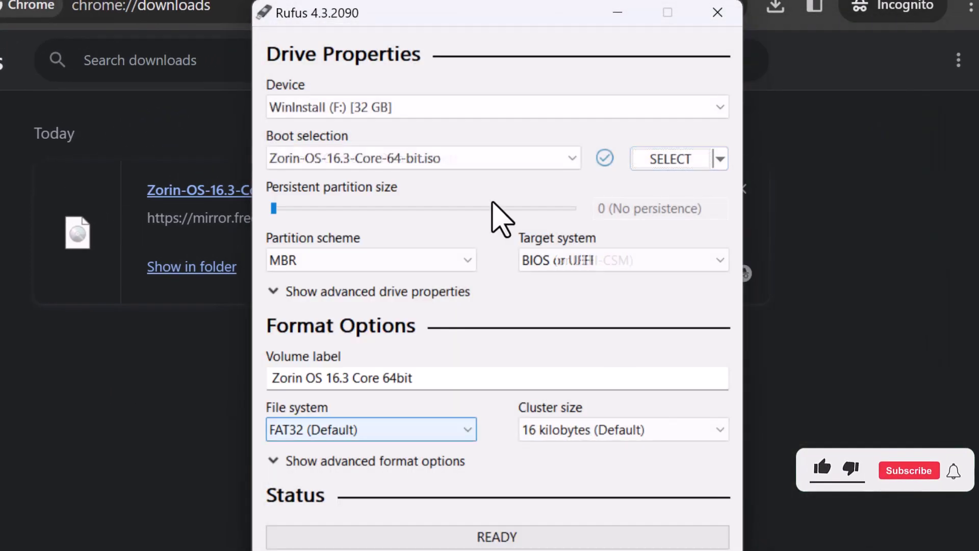
Target the 32 GB WinInstall (F:) drive and start writing the image
click(410, 106)
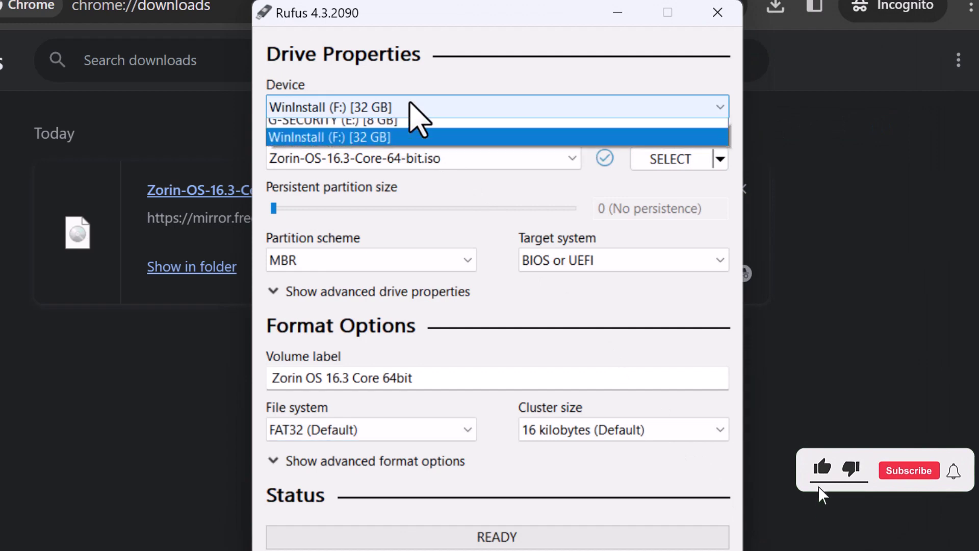
click(407, 145)
click(579, 538)
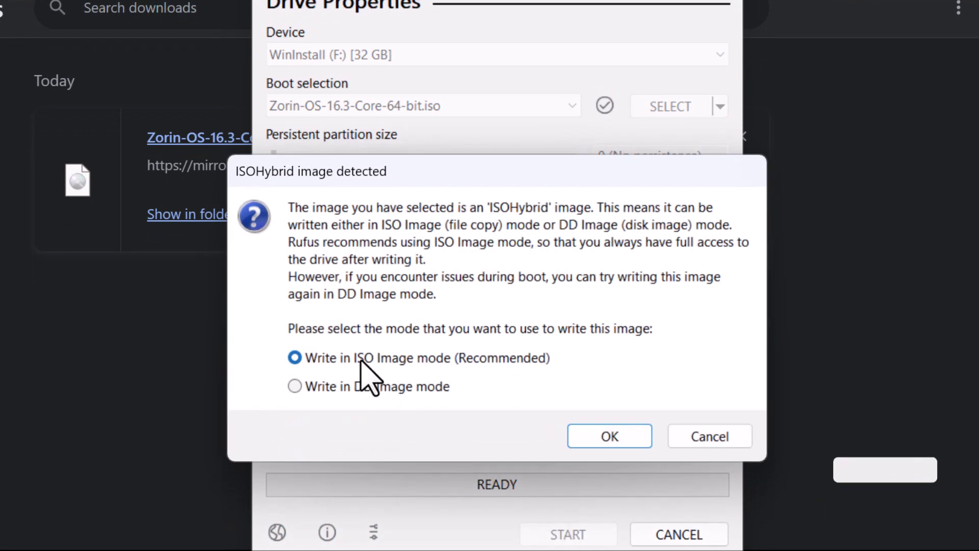
Write in ISO Image mode, allow the Syslinux download, and confirm erasing the drive
click(610, 437)
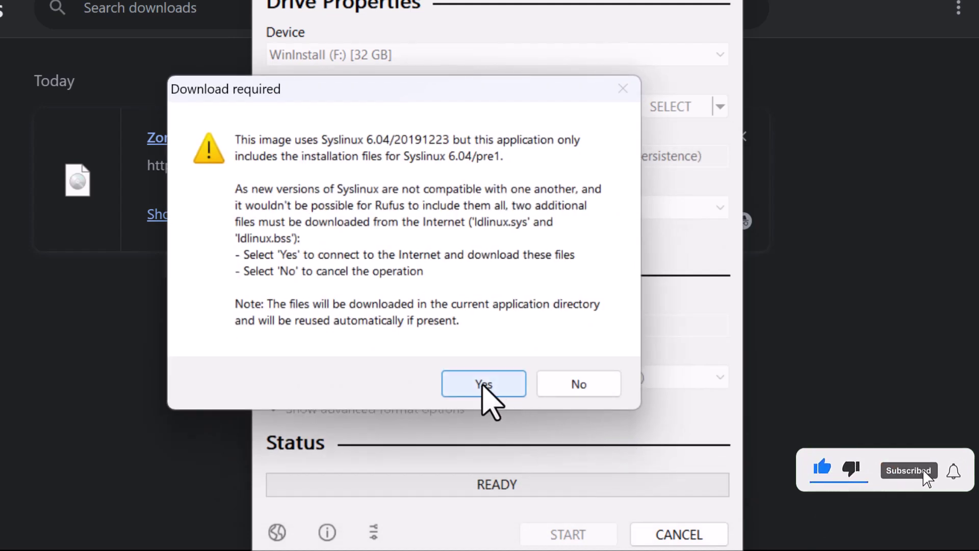
click(482, 386)
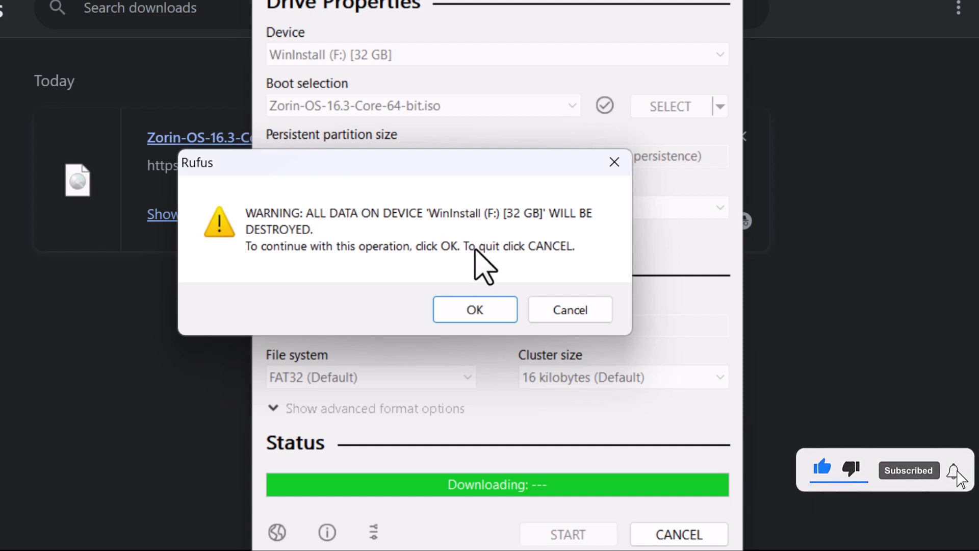
click(501, 312)
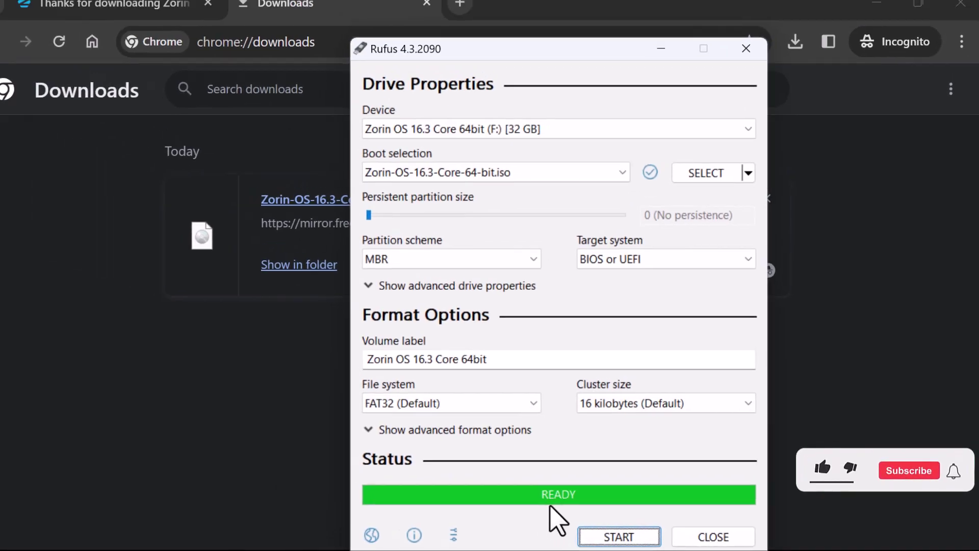
Restart Windows from the Start button's power options to boot from USB
click(65, 527)
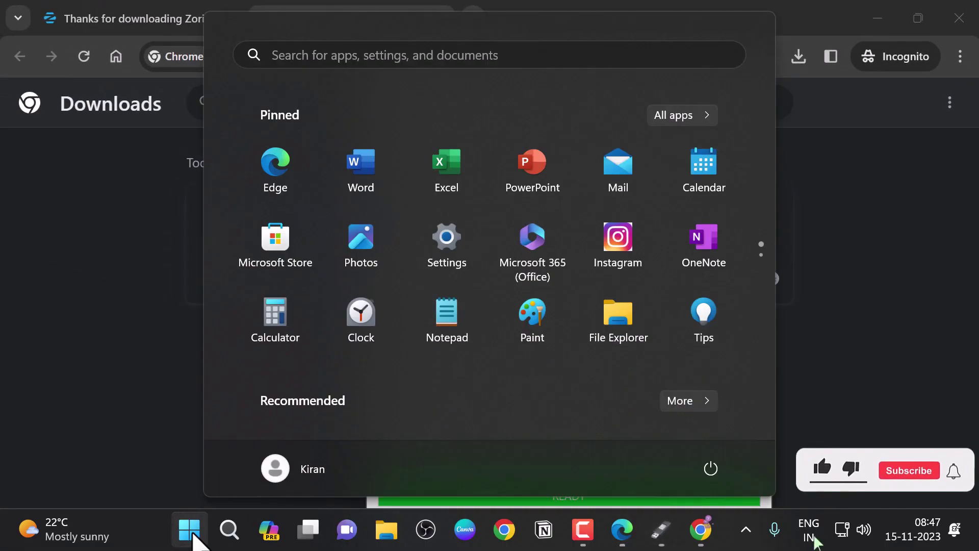
right_click(193, 536)
mouse_move(255, 452)
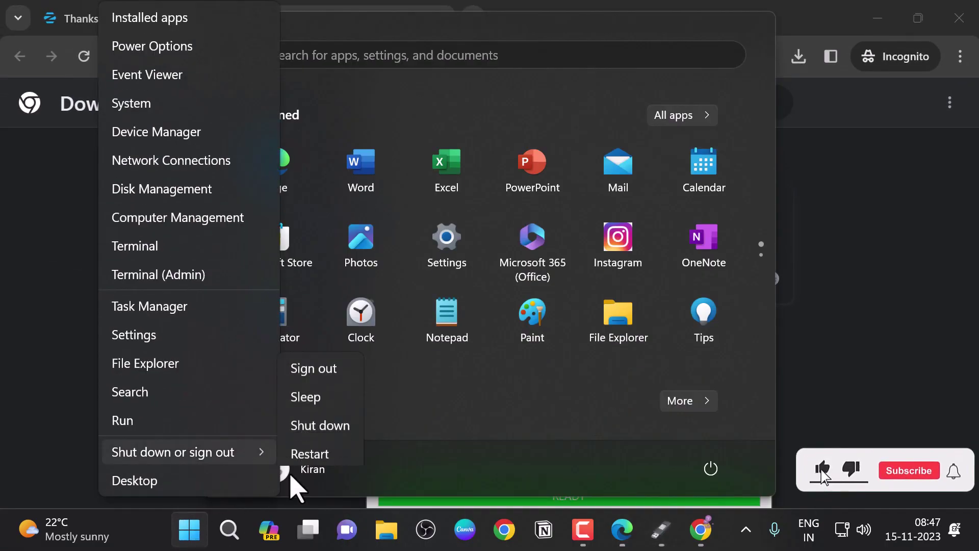
click(343, 444)
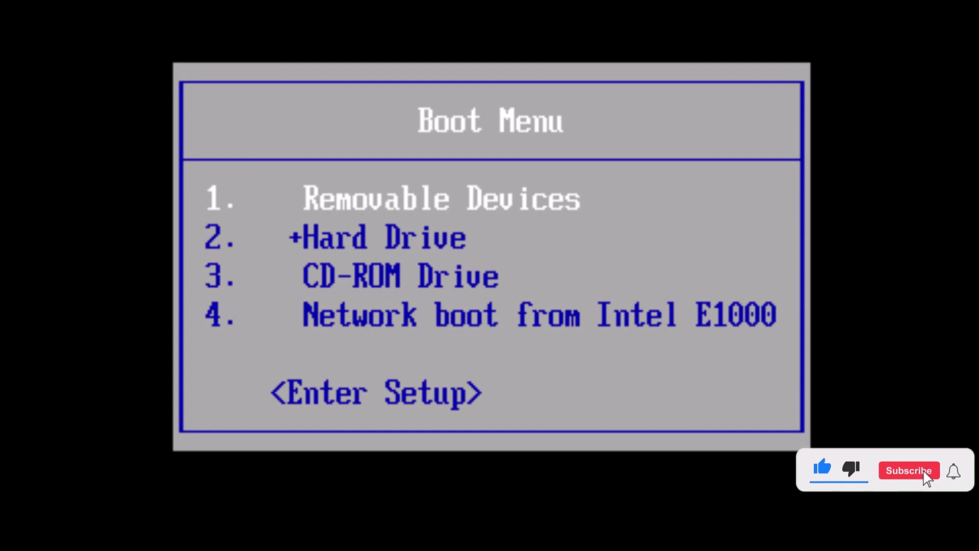
Boot from Removable Devices and choose 'Try or Install Zorin OS' in GRUB
key(Down)
key(Down)
key(Down)
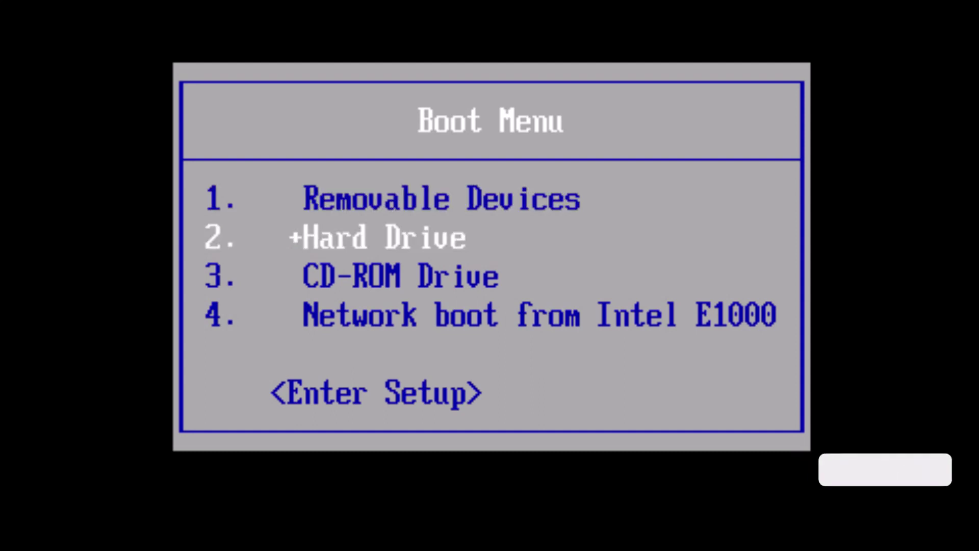
key(Down)
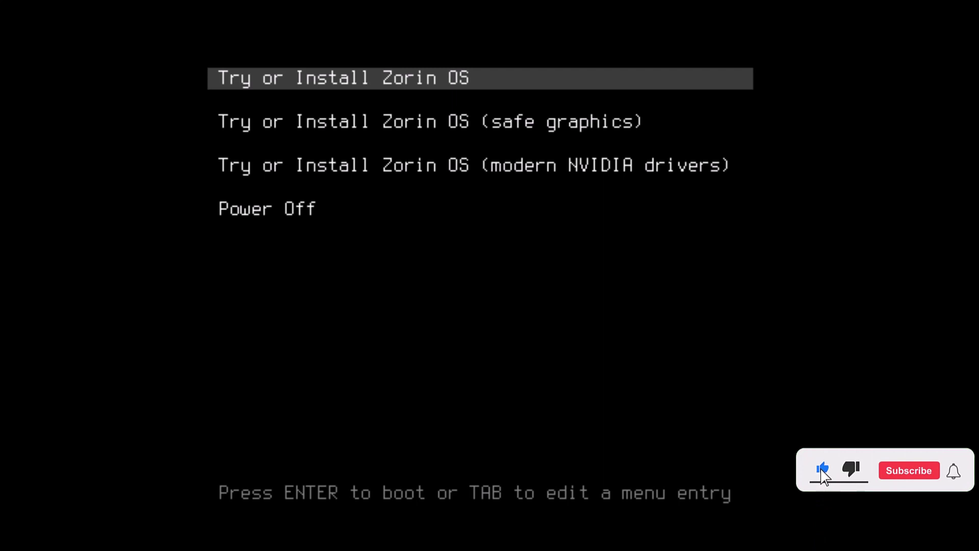
key(Return)
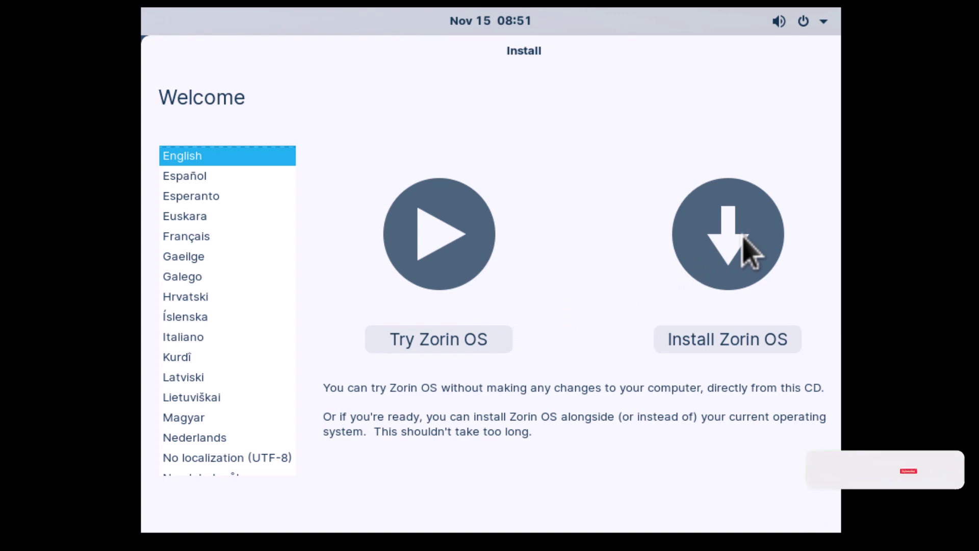
Choose Install Zorin OS, keep the English (US) keyboard, and include third-party software
click(725, 346)
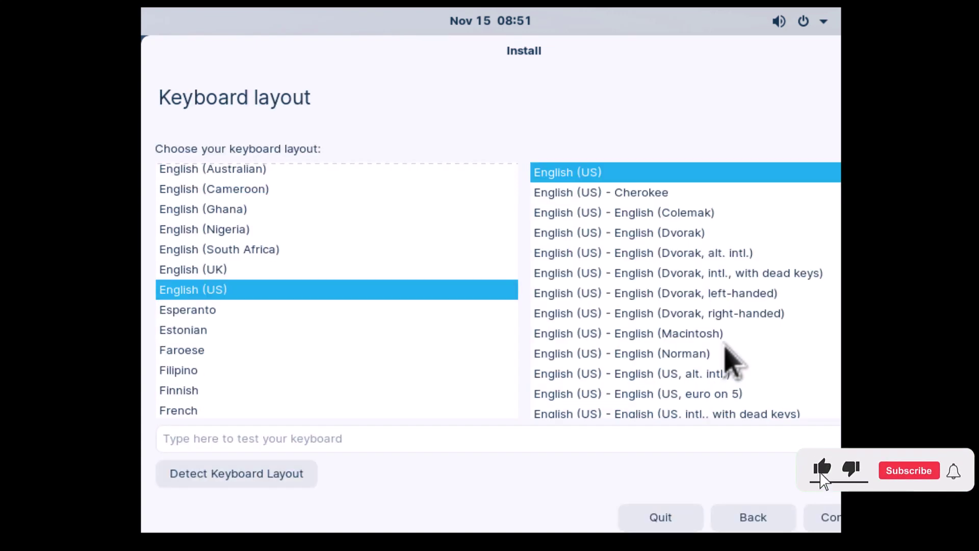
click(818, 518)
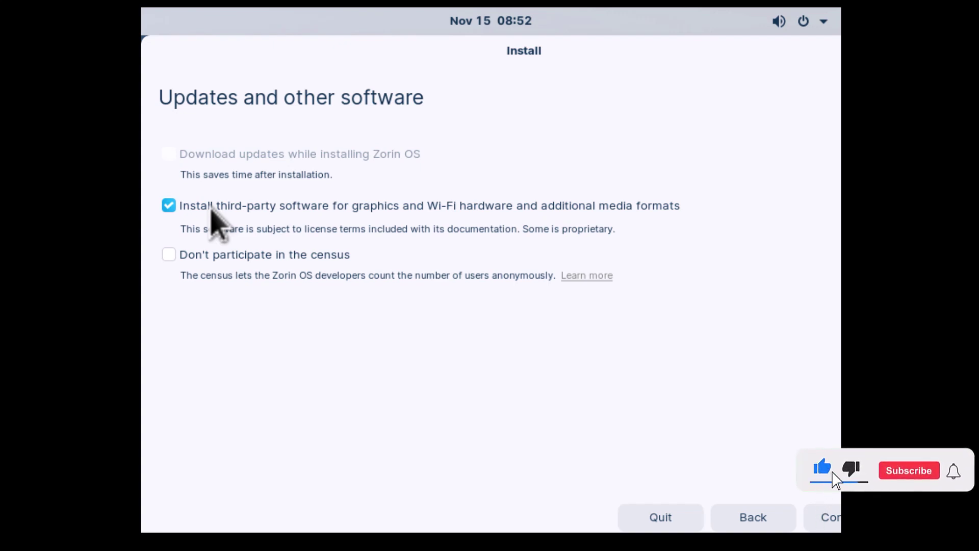
click(822, 523)
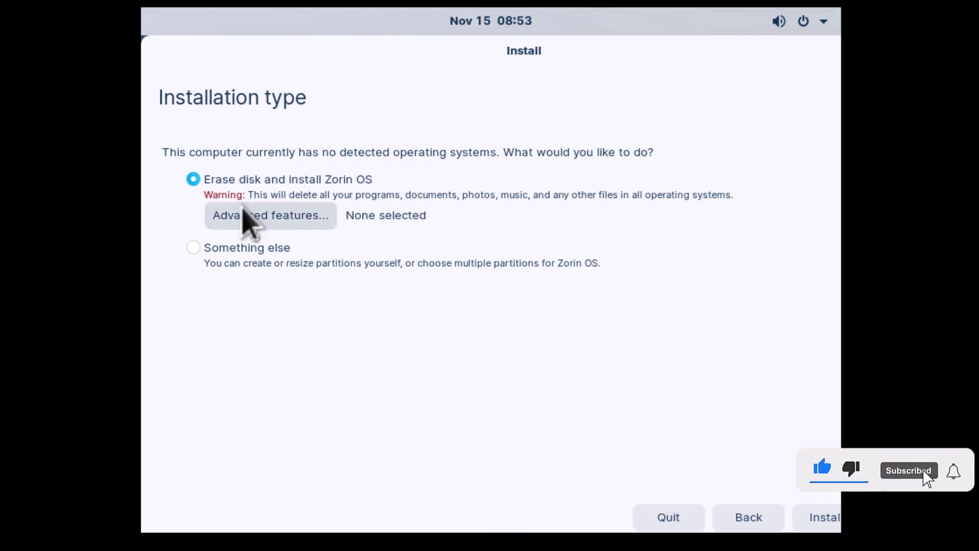
Choose Erase disk and install Zorin OS, then Install Now and confirm the disk changes
click(193, 249)
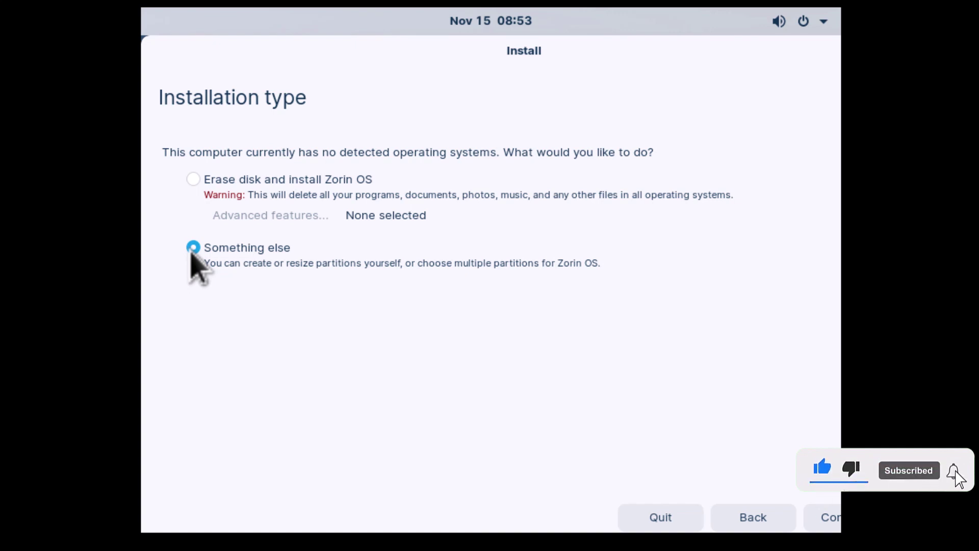
click(193, 181)
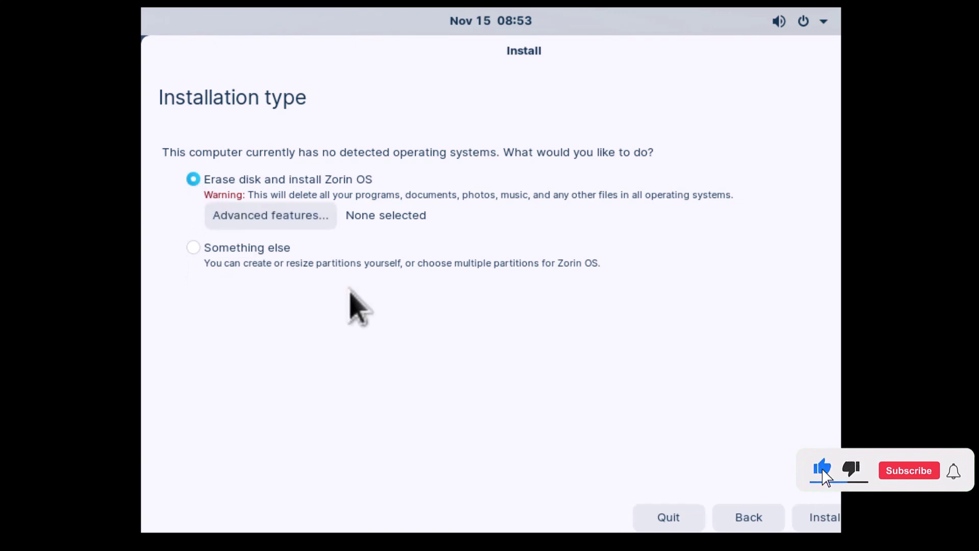
click(808, 518)
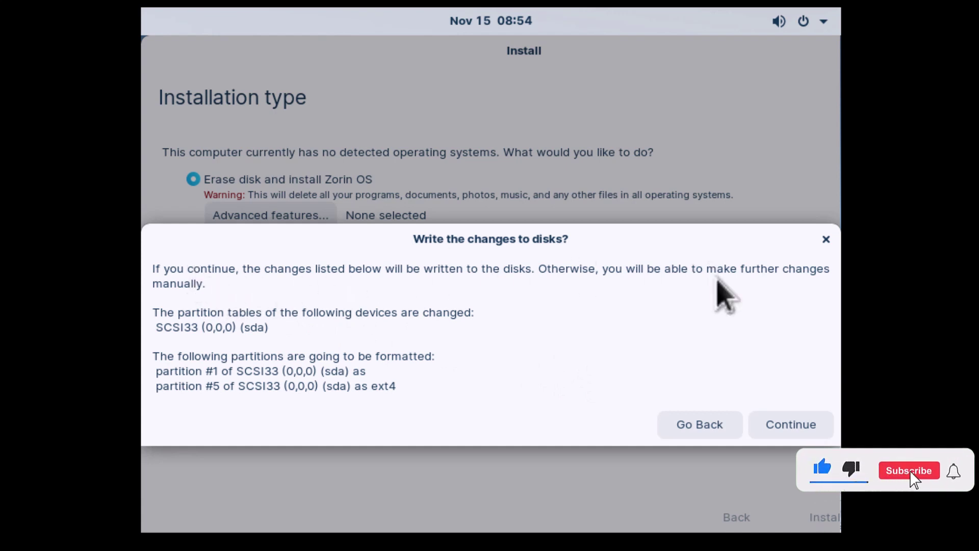
click(815, 431)
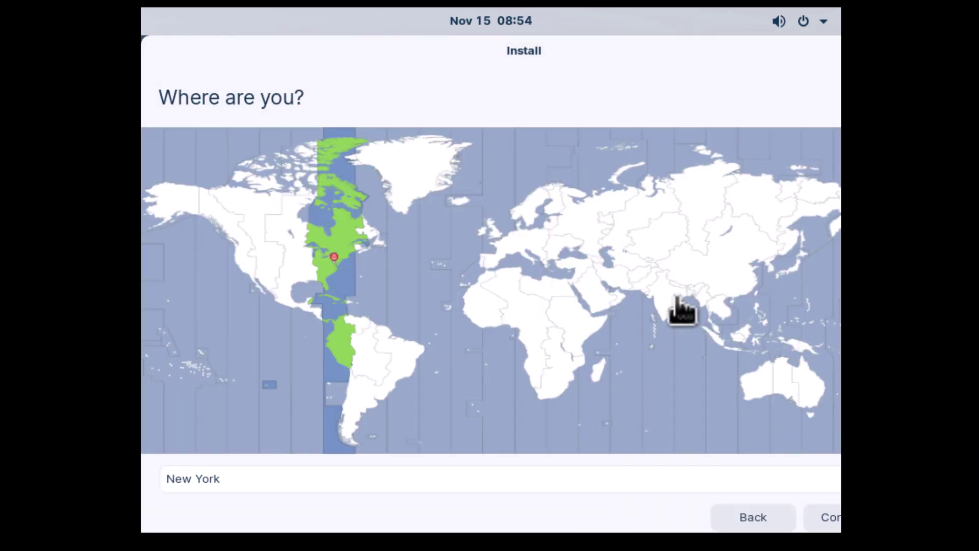
Set the timezone to Kolkata, then enter the full name and computer name 'zorinos'
click(677, 301)
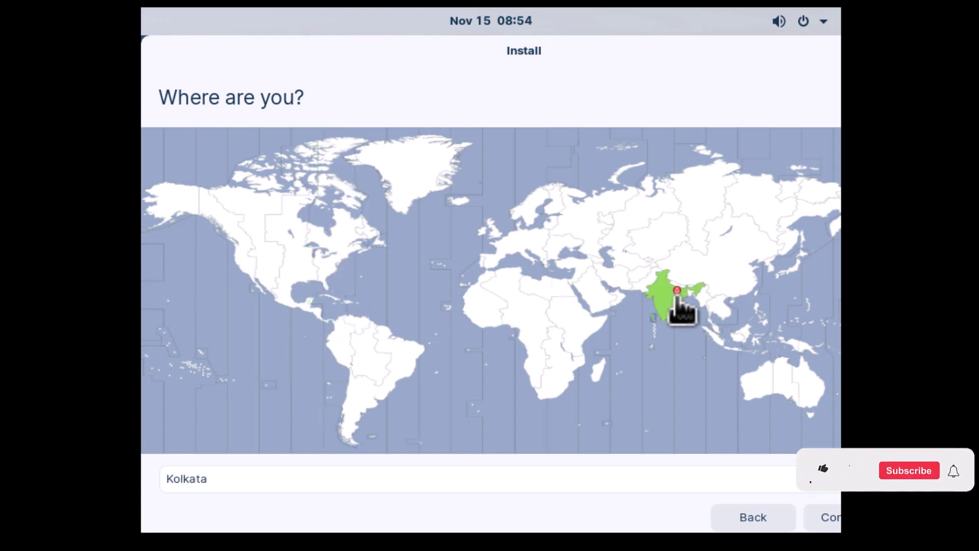
click(824, 518)
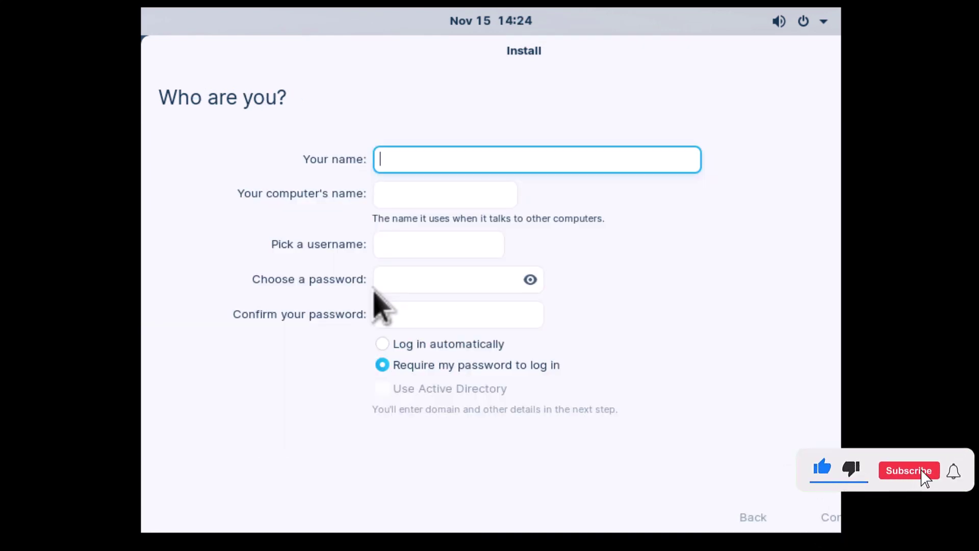
text(Test )
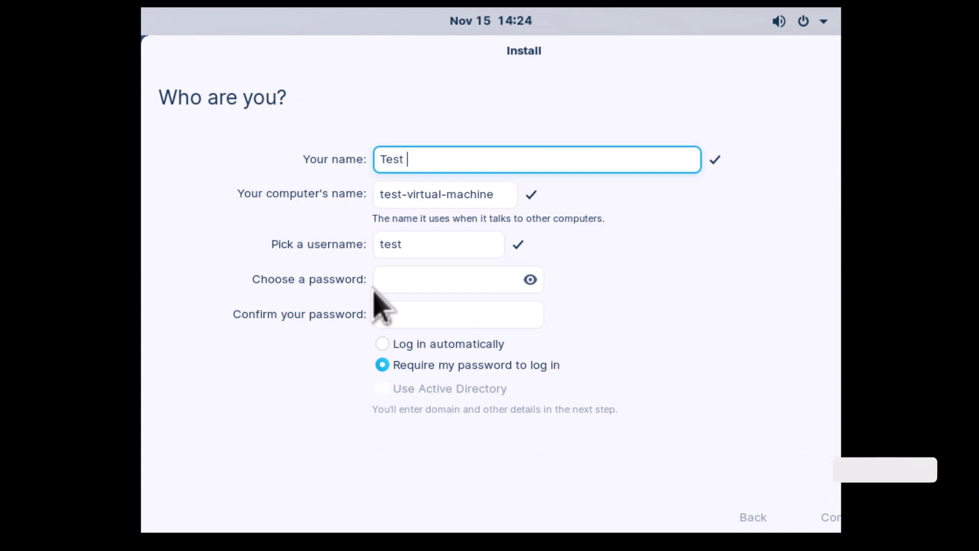
text(User)
key(Tab)
text(z)
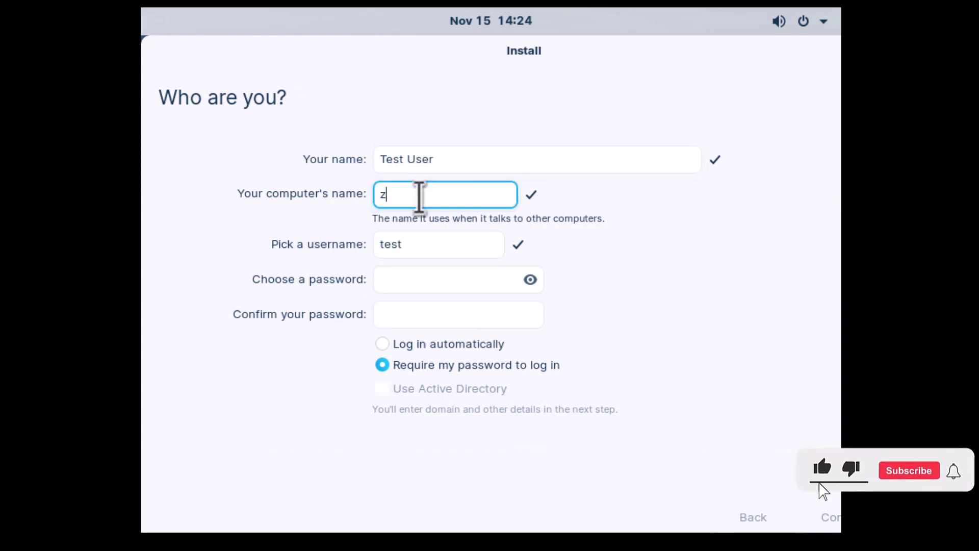
text(orinos)
key(Tab)
Enter the username and password twice, enable automatic login, and begin installing
text(testuse)
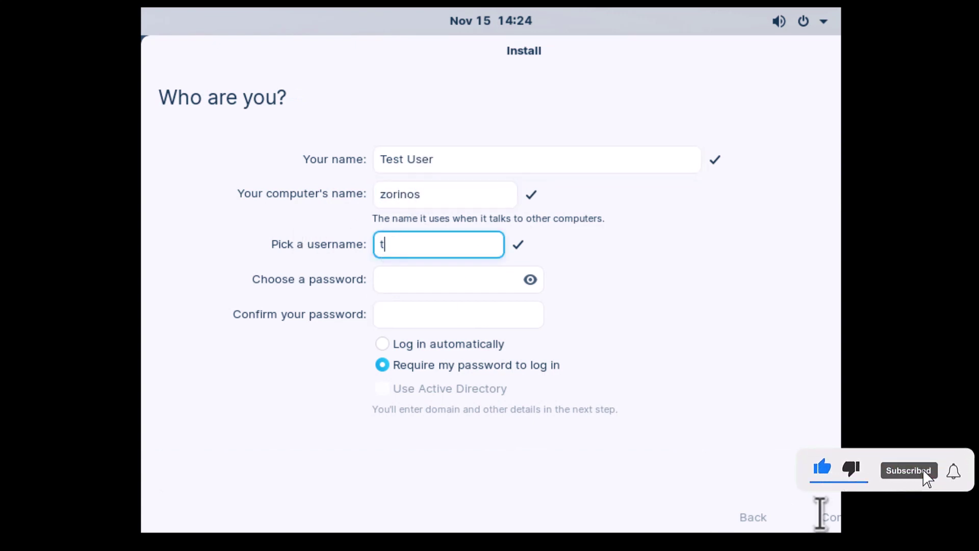
text(r)
key(Tab)
text(••••••••••)
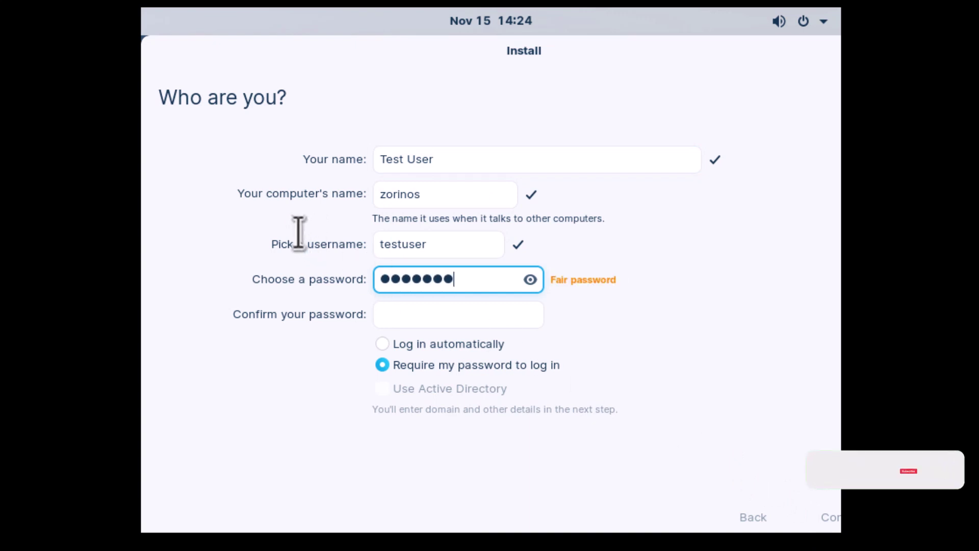
key(Tab)
text(•••••••••)
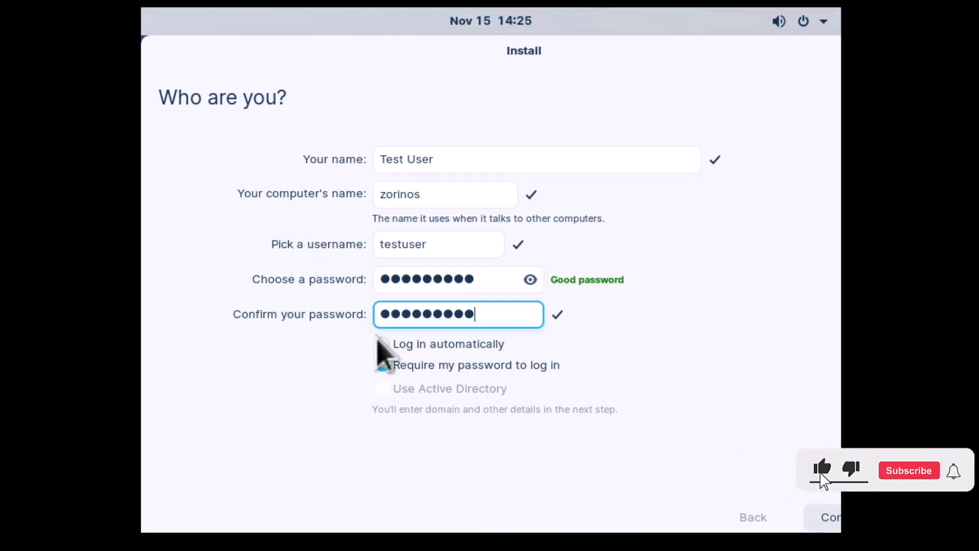
click(381, 342)
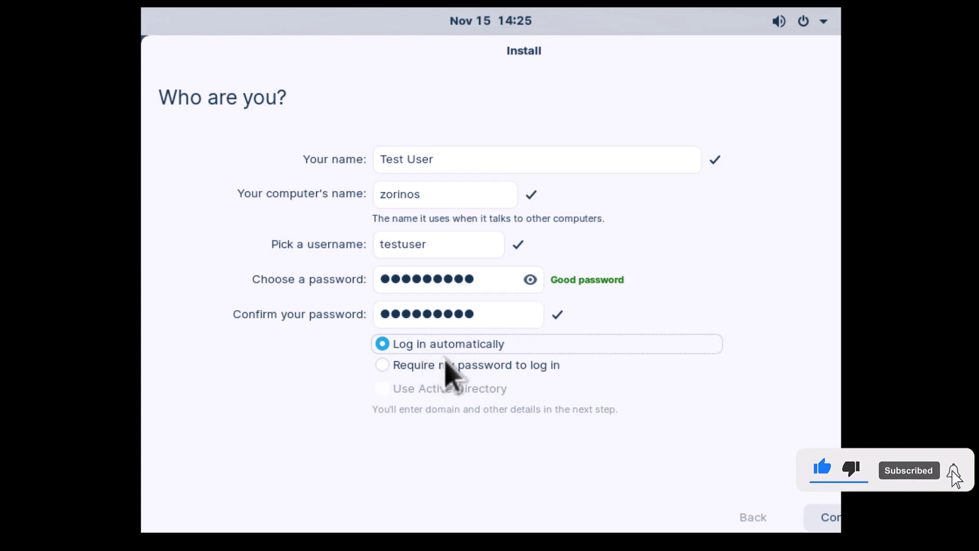
click(824, 516)
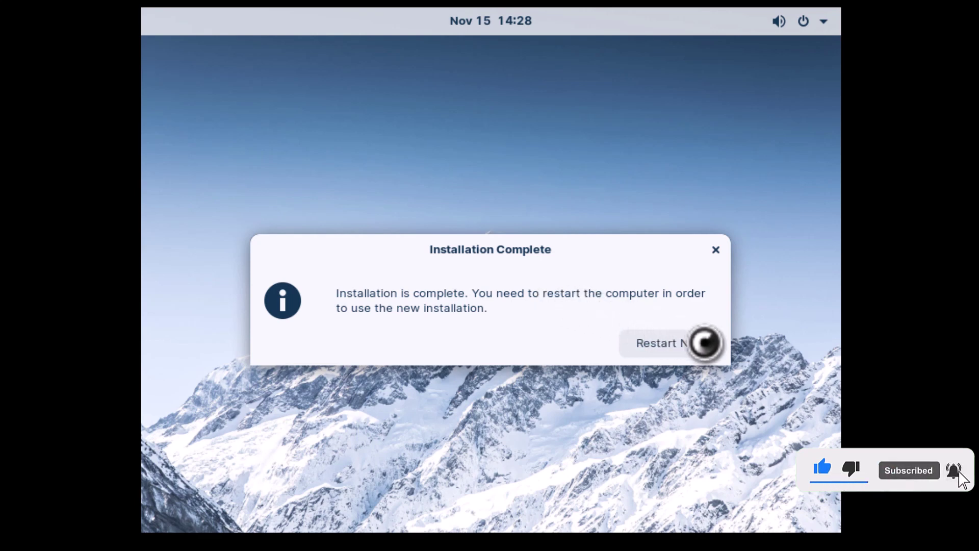
Restart from the installer and, with the USB stick removed, boot into the installed Zorin OS 16.3
click(705, 343)
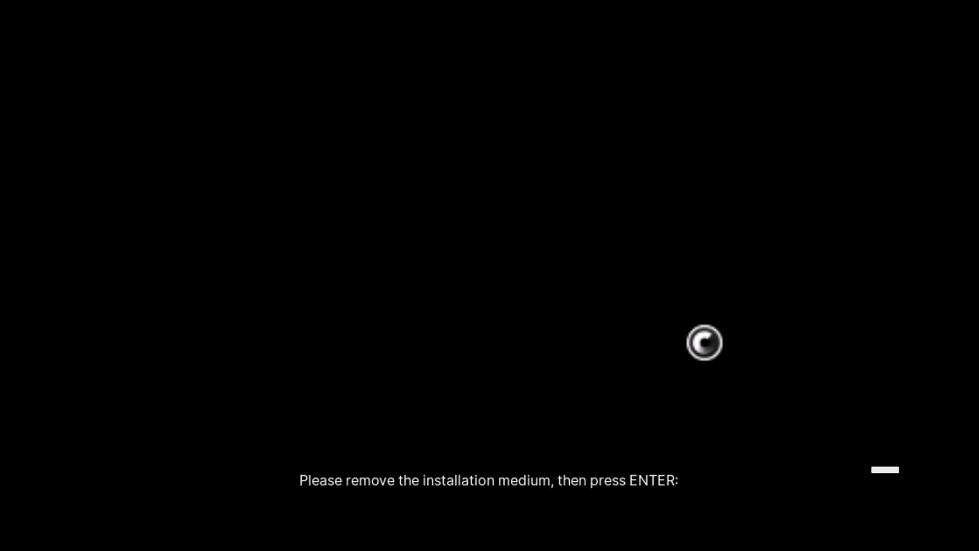
key(Return)
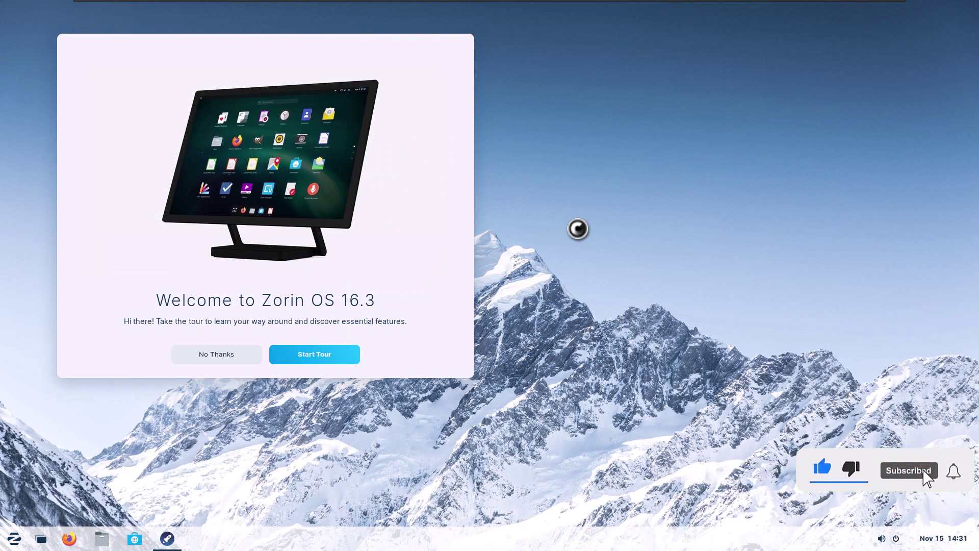
Skip the welcome tour and launch Windows App Support by searching 'wine' in the Zorin menu
click(235, 356)
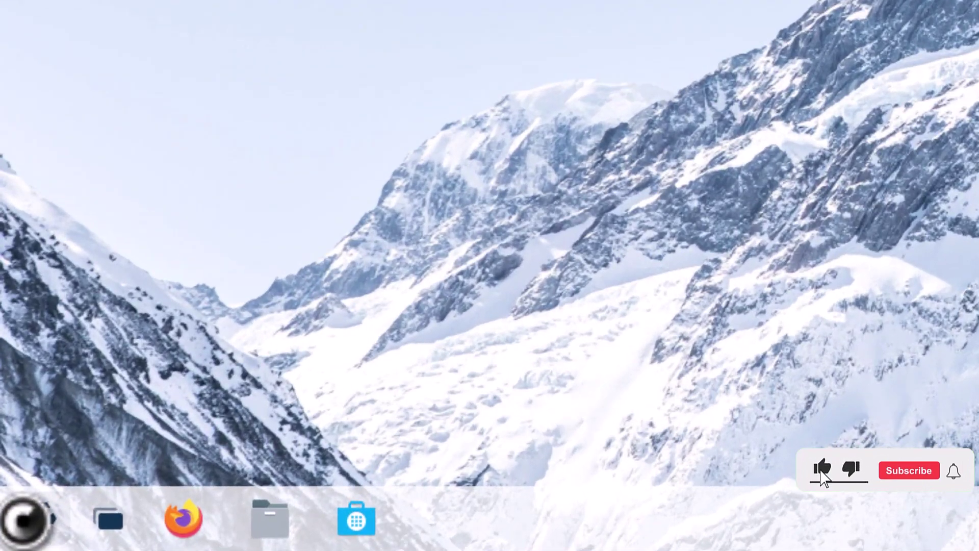
click(12, 539)
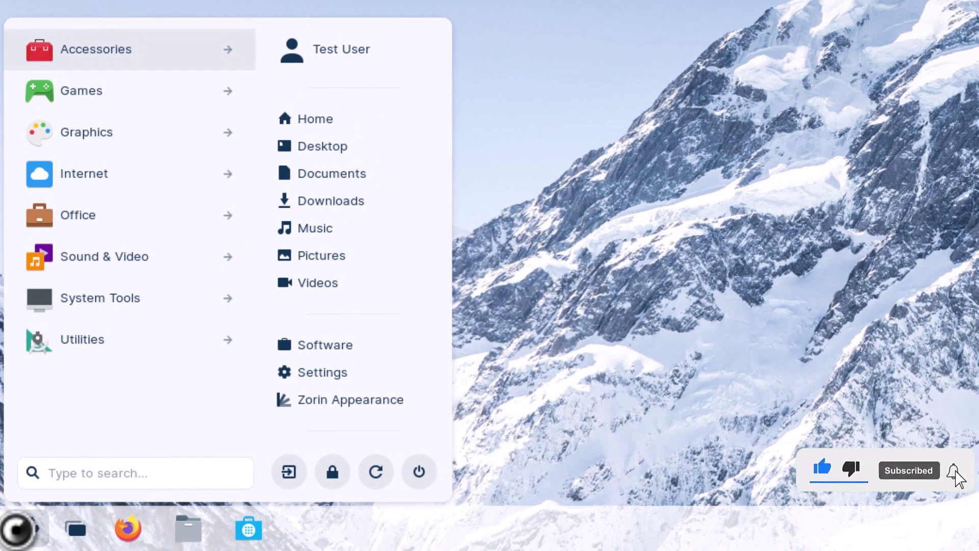
click(124, 470)
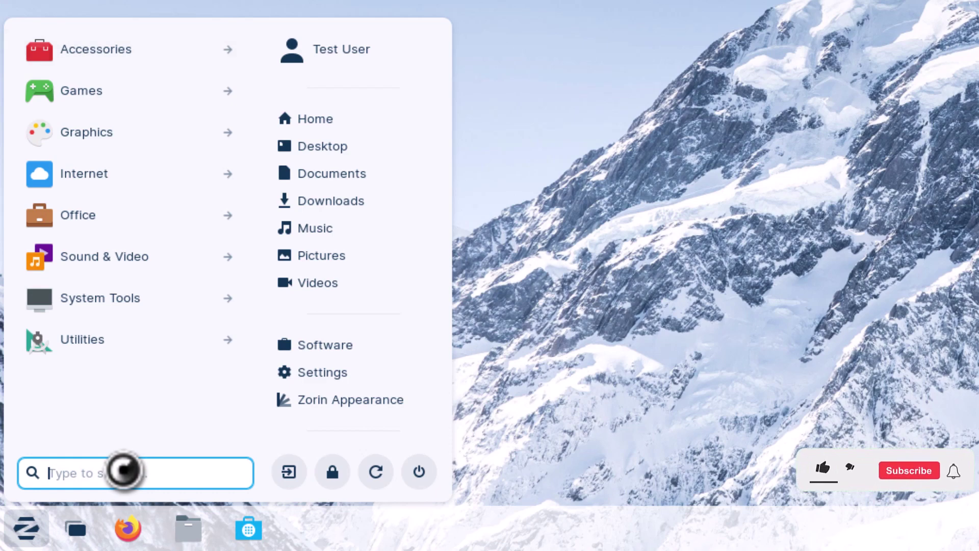
text(wine)
click(140, 57)
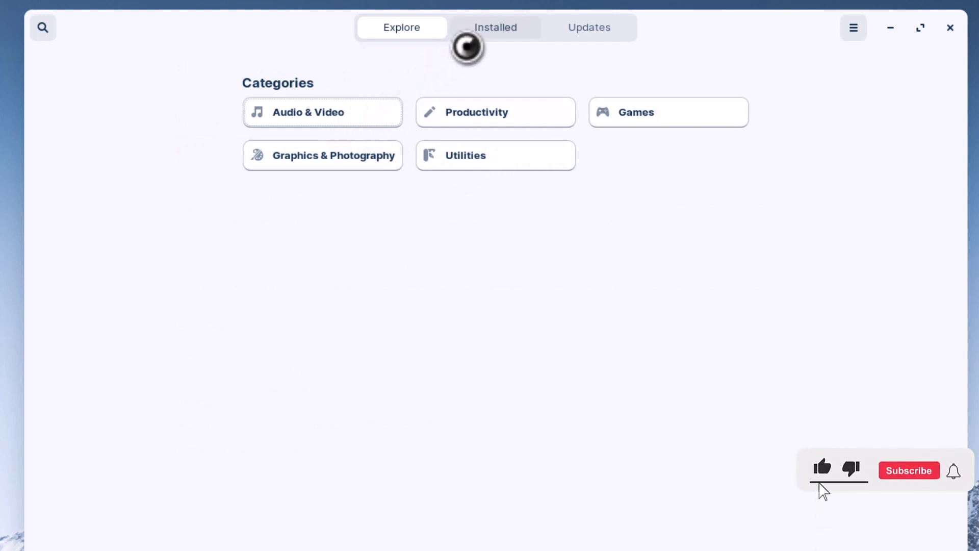
Look through the Installed apps list, then check the Updates page for available updates
click(497, 27)
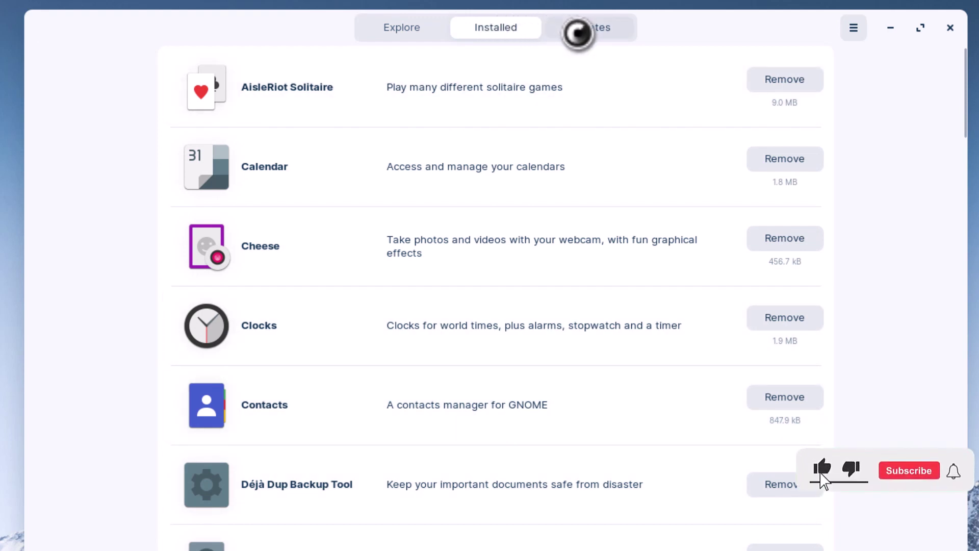
click(578, 32)
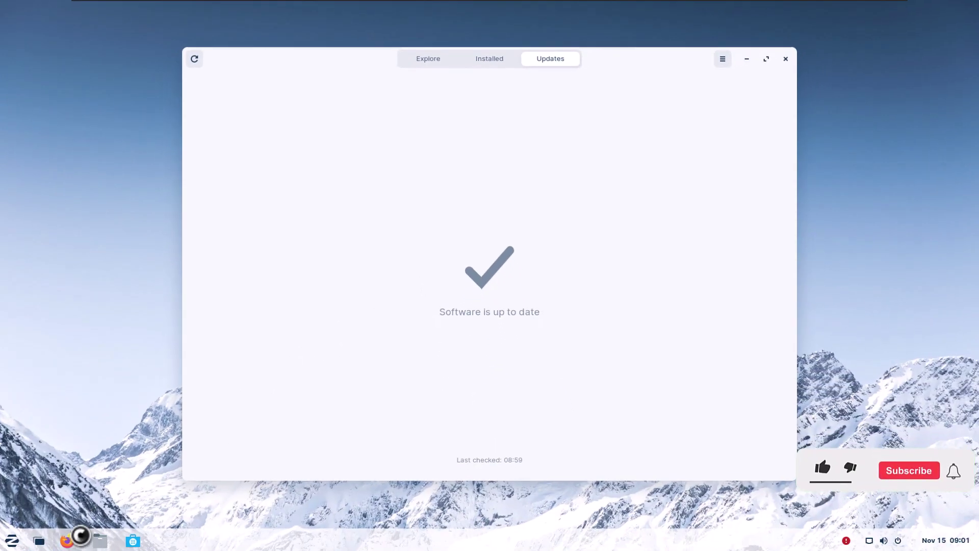
Load appdb.winehq.org in Firefox, then close the browser window
click(67, 540)
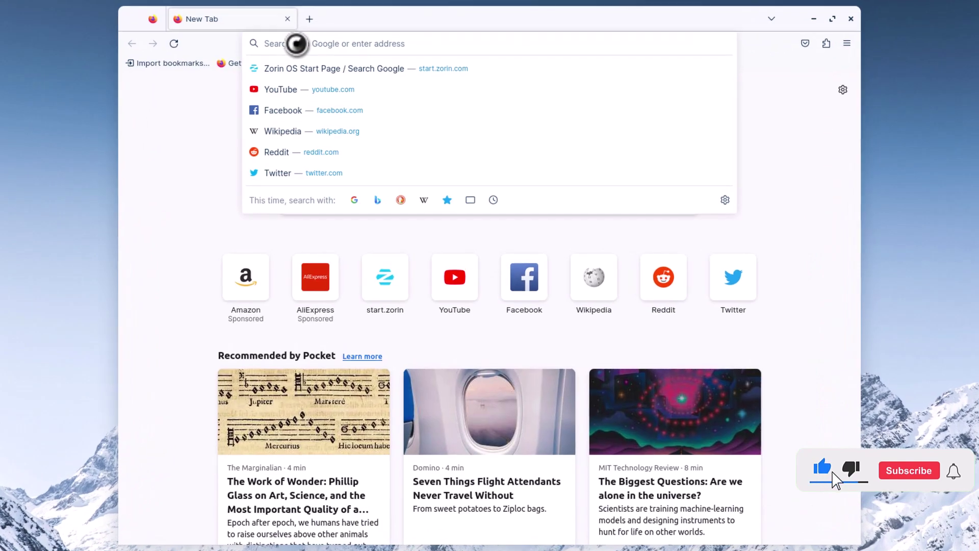
text(appdb)
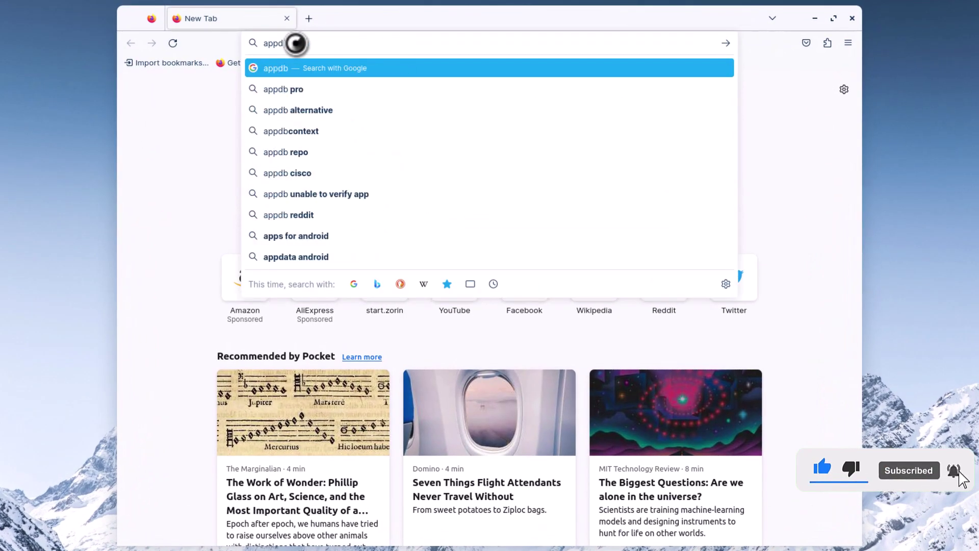
text(.wineh)
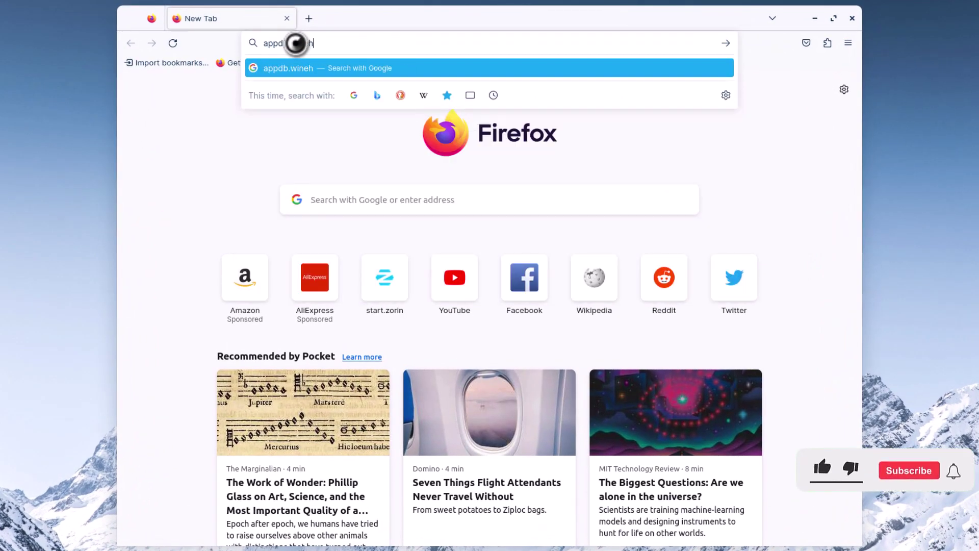
text(q.org)
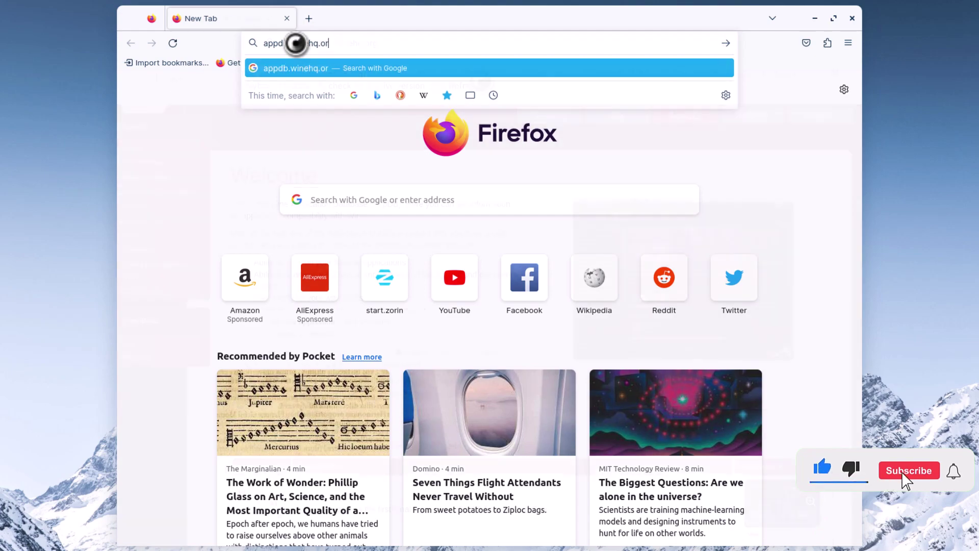
key(Return)
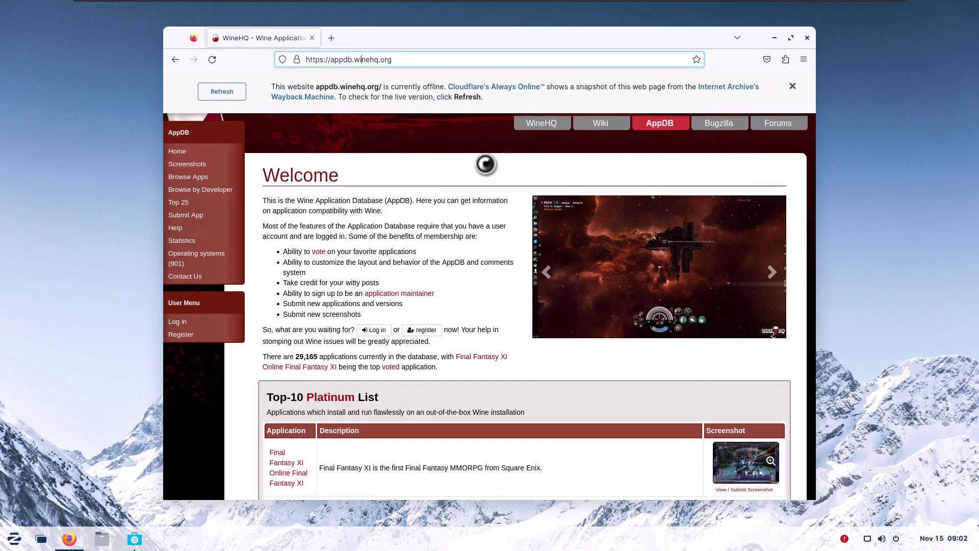
key(alt+F4)
Bring up the Zorin menu listing the application categories
click(15, 537)
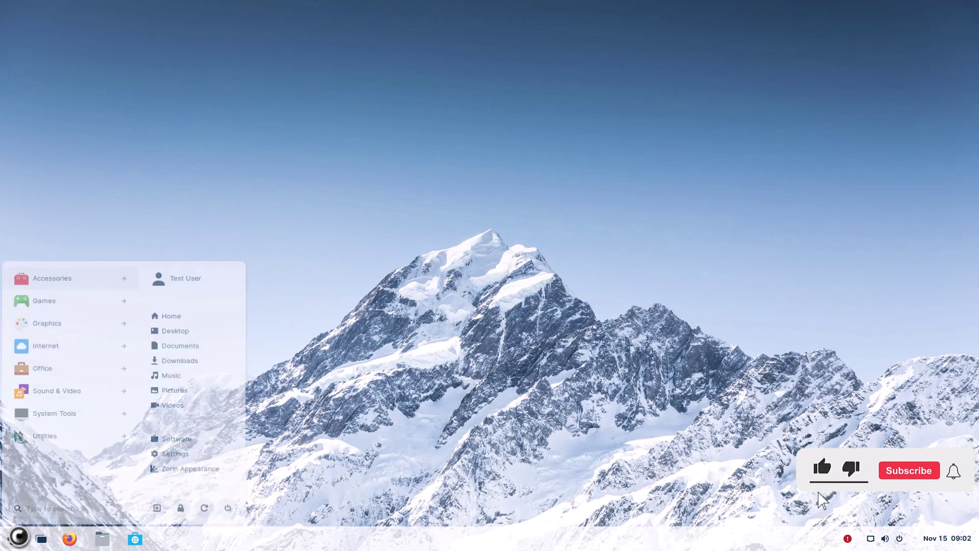